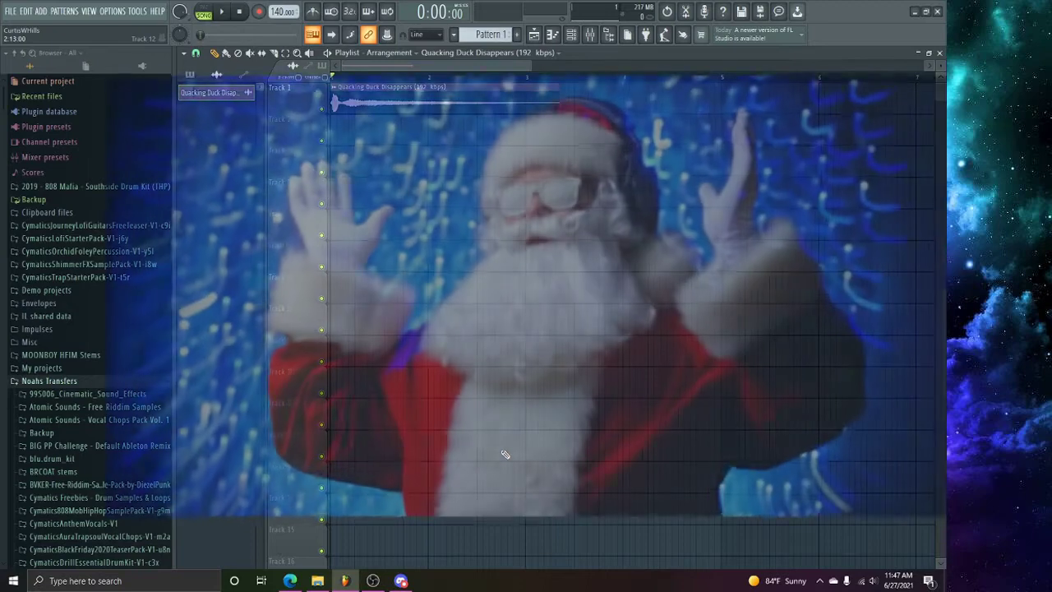
# Step: Switch to the web browser and look through the uploaded videos on the YouTube channel
pyautogui.press('super')
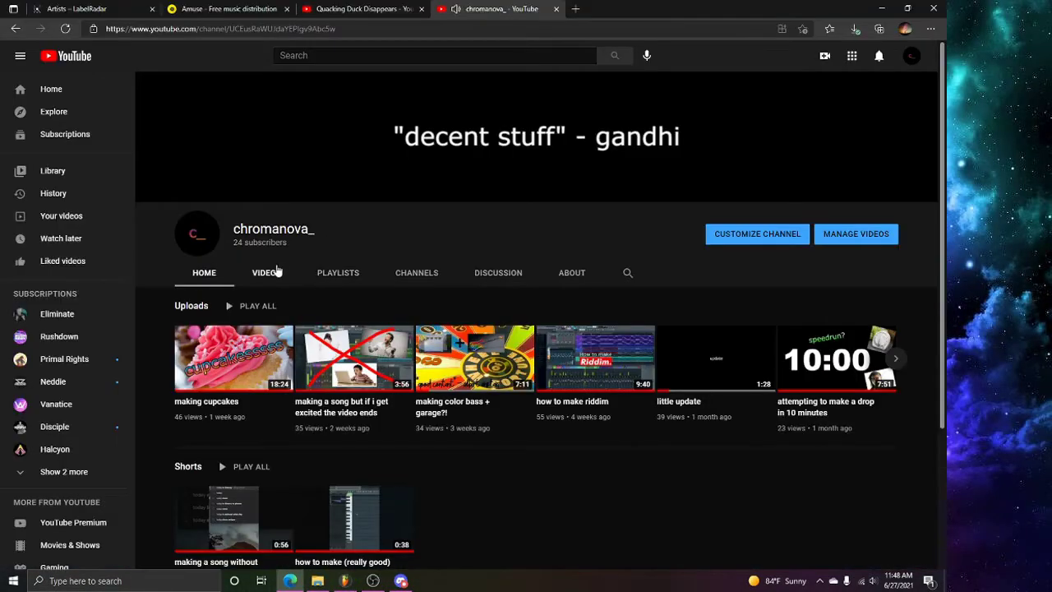
pyautogui.click(275, 272)
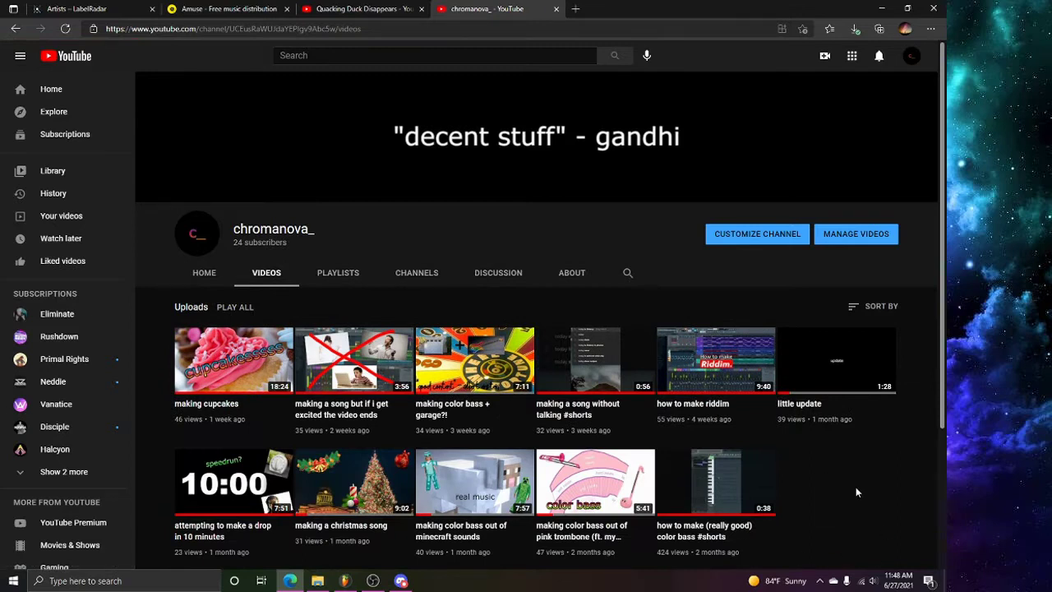
pyautogui.scroll(-1, 493, 452)
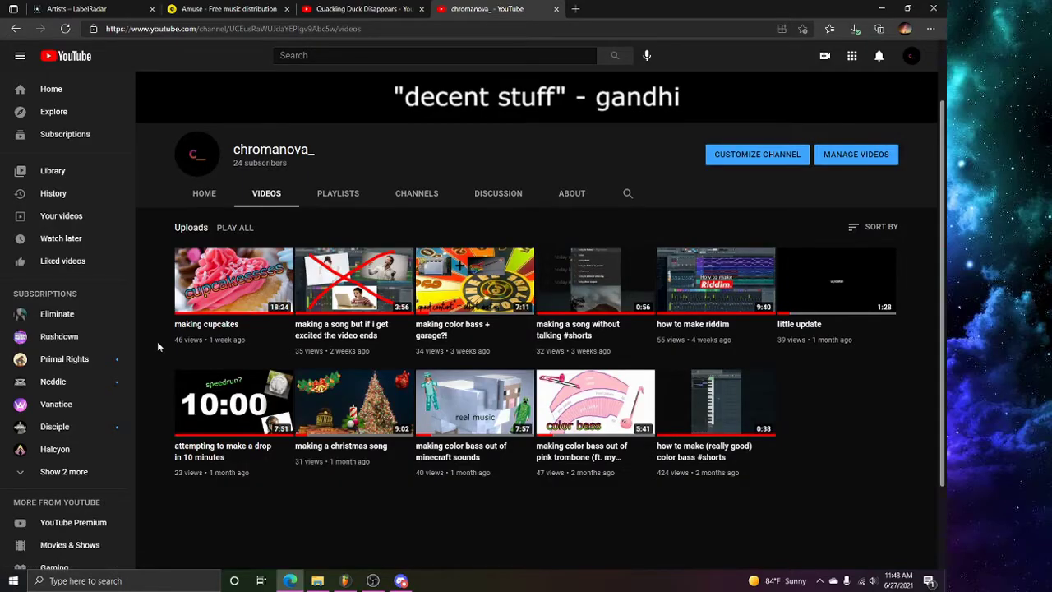
# Step: Highlight the view count of the "making cupcakes" video, return to the uploads list and close the channel's page
pyautogui.moveTo(170, 337); pyautogui.dragTo(179, 344)
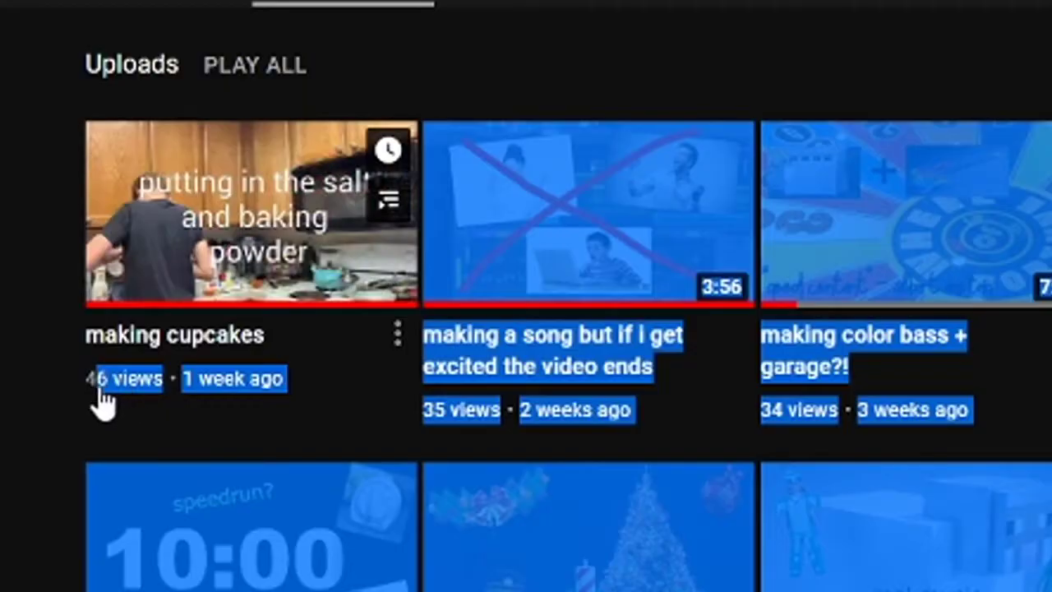
pyautogui.moveTo(98, 389); pyautogui.dragTo(80, 379)
pyautogui.moveTo(194, 342); pyautogui.dragTo(162, 338)
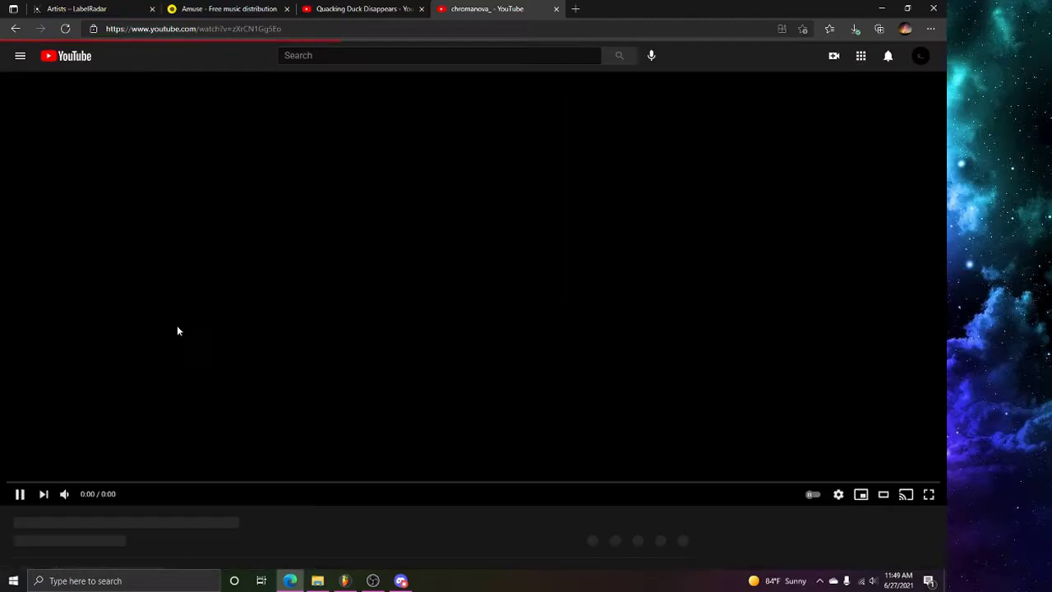
pyautogui.hotkey('alt', 'Left')
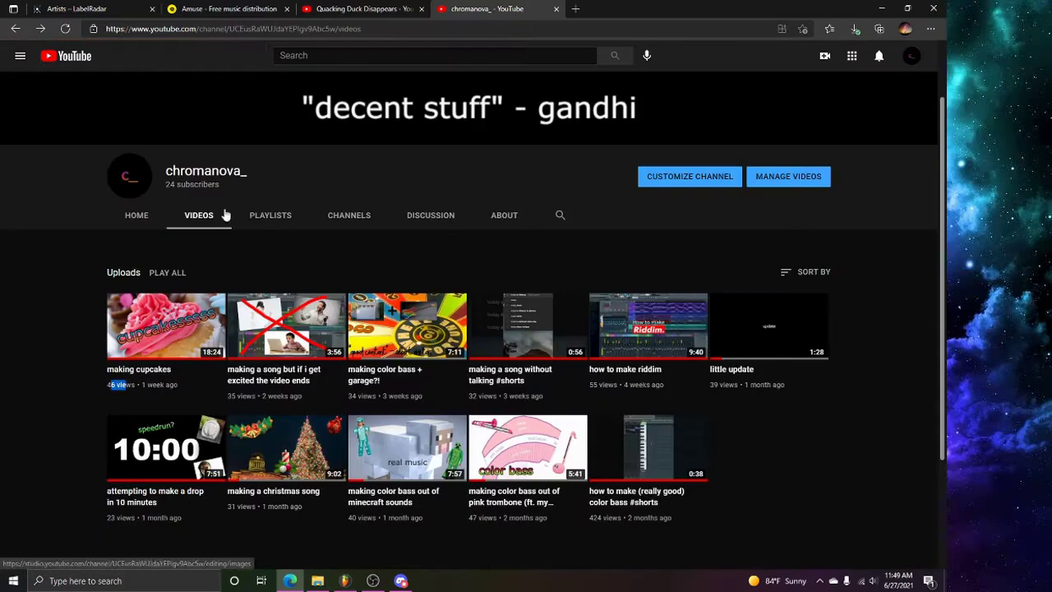
pyautogui.click(484, 252)
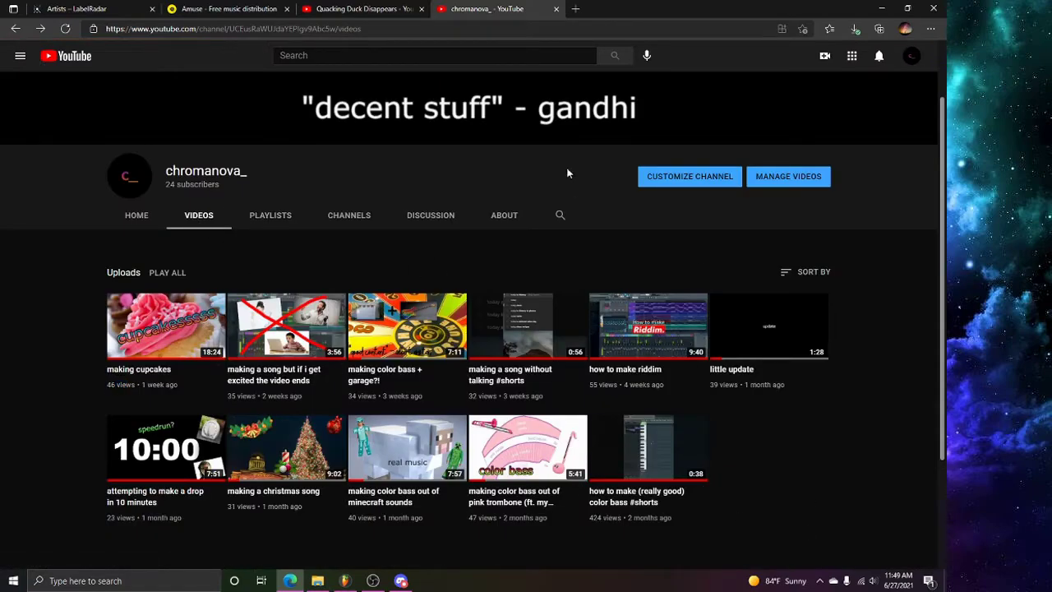
pyautogui.hotkey('ctrl', 'w')
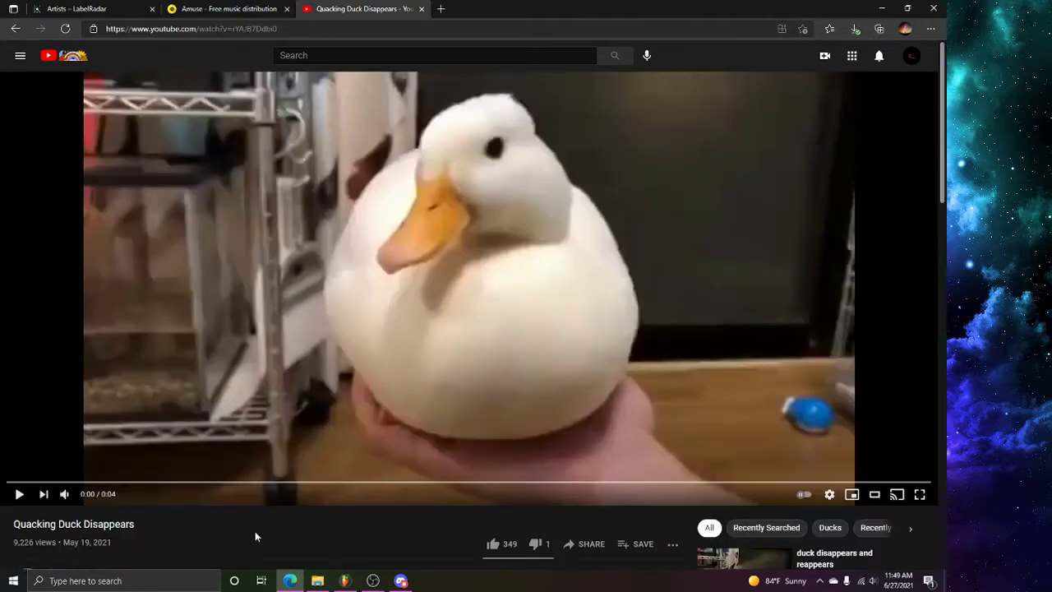
# Step: Watch the "Quacking Duck Disappears" video in full screen, pausing it at the disappearance and leaving full screen
pyautogui.press('k')
pyautogui.press('f')
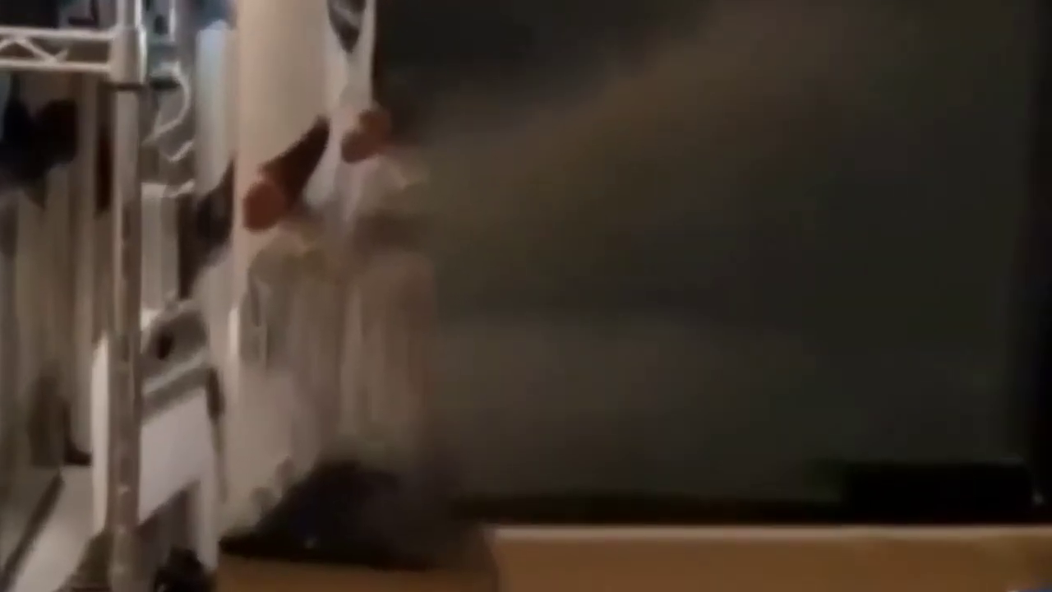
pyautogui.press('k')
pyautogui.press('f')
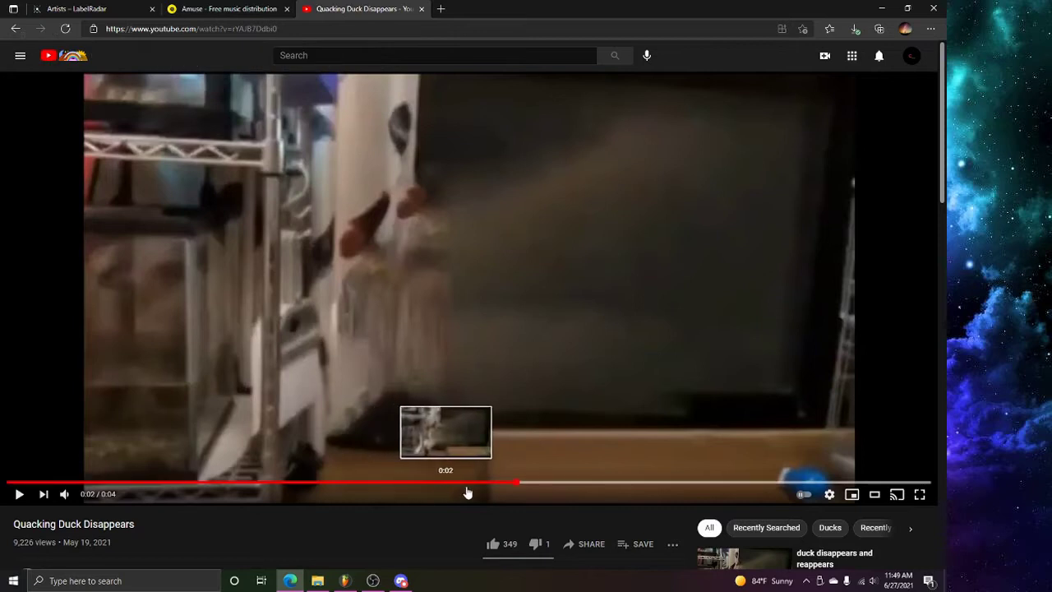
# Step: Rewind the duck video to near its beginning, replay it and pause at the disappearance again
pyautogui.moveTo(492, 483); pyautogui.dragTo(100, 494)
pyautogui.rightClick(99, 493)
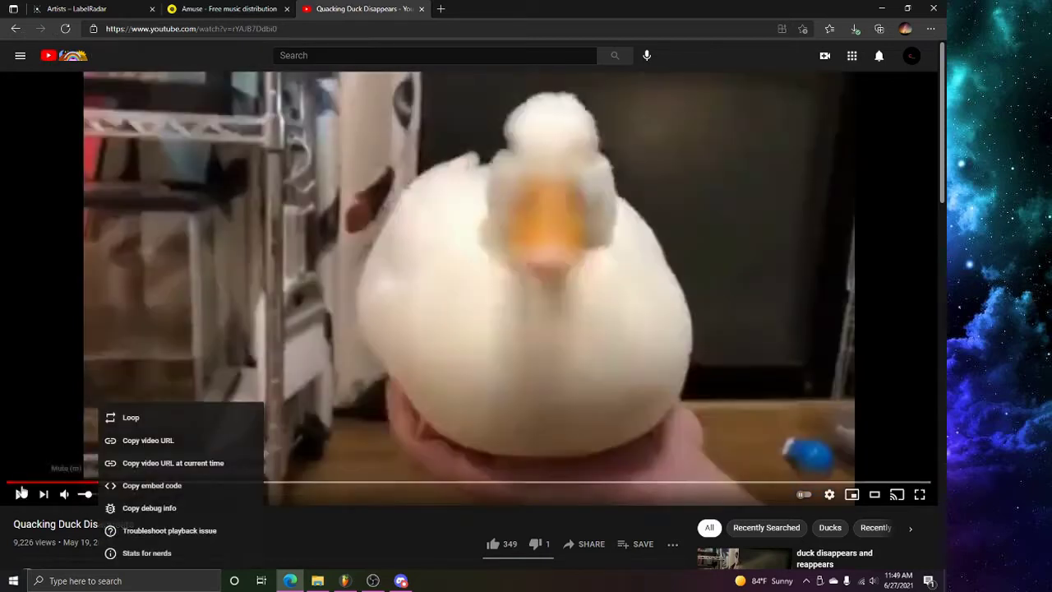
pyautogui.click(77, 483)
pyautogui.click(321, 375)
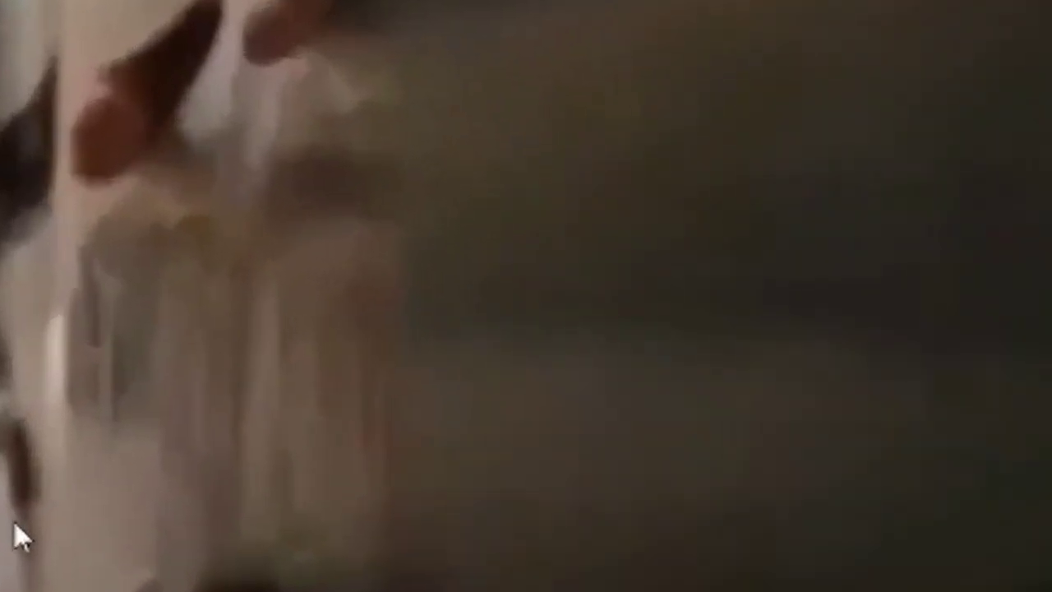
pyautogui.click(320, 376)
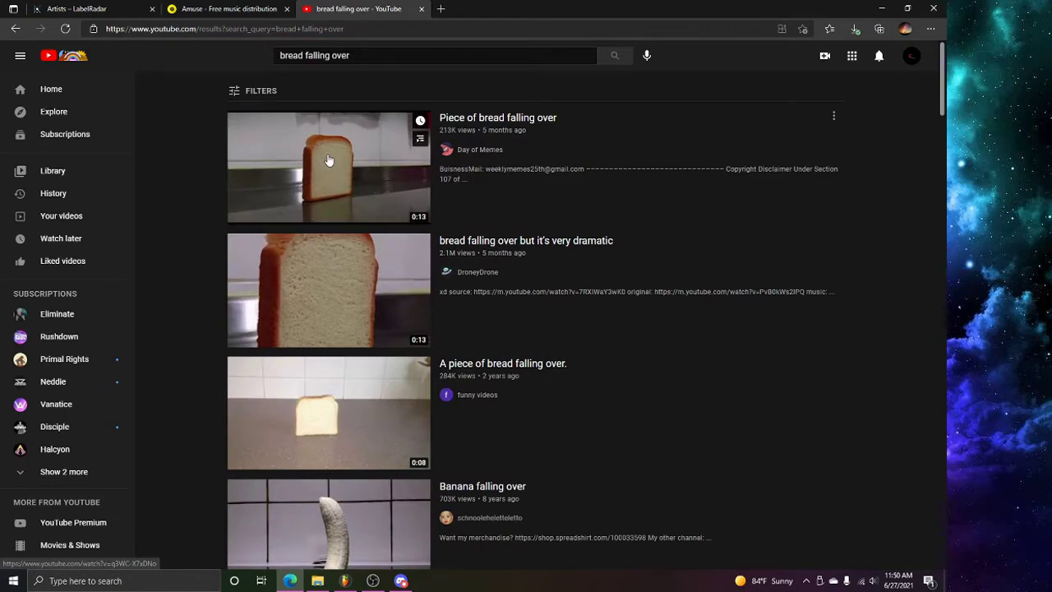
# Step: Watch "Piece of bread falling over" and "bread falling over but with flashbacks", and close the YouTube tab
pyautogui.click(328, 160)
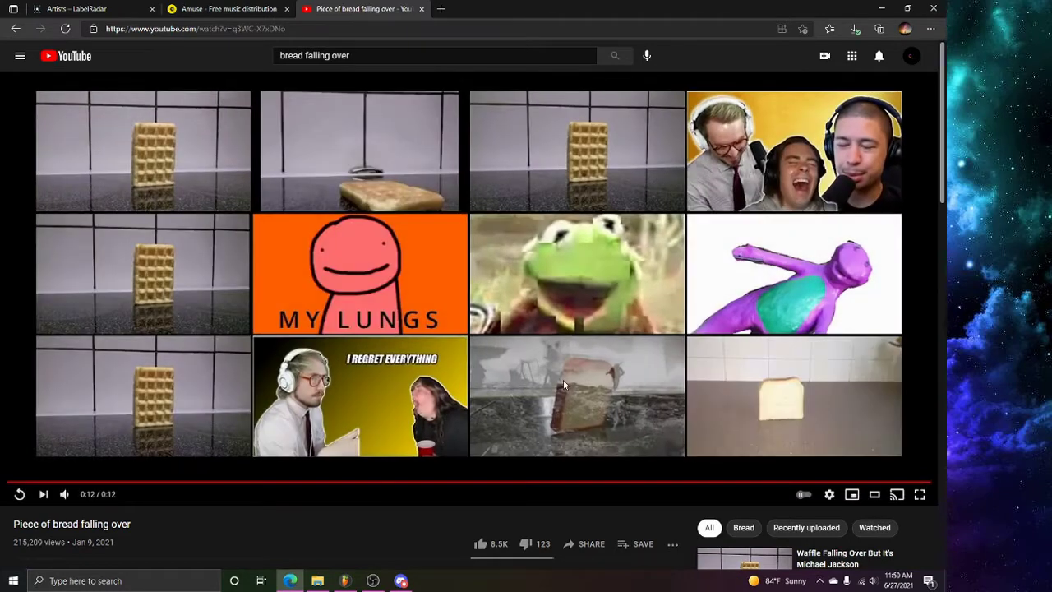
pyautogui.click(563, 381)
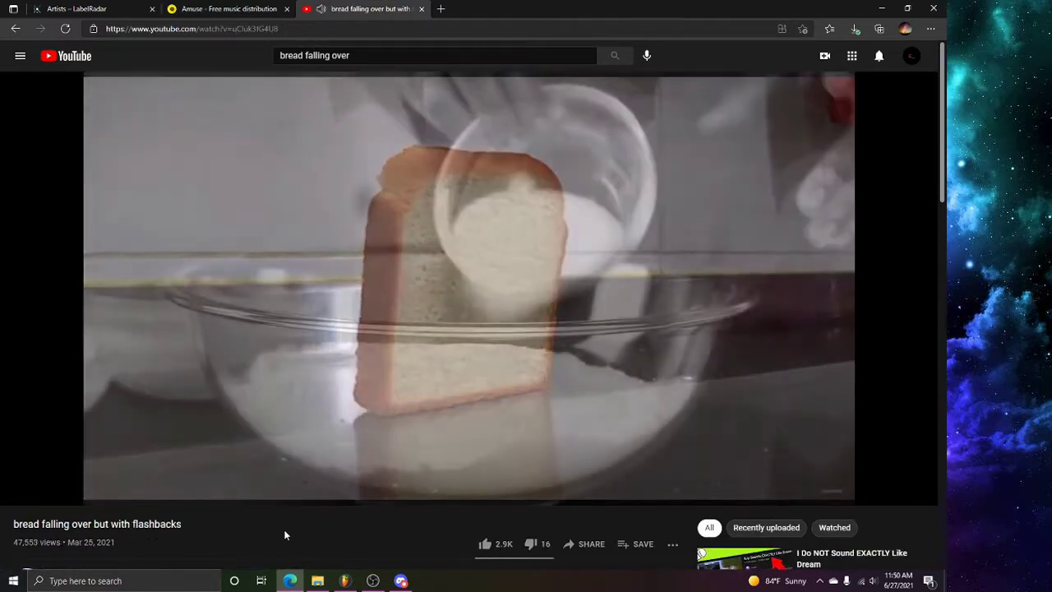
pyautogui.click(79, 54)
pyautogui.click(421, 9)
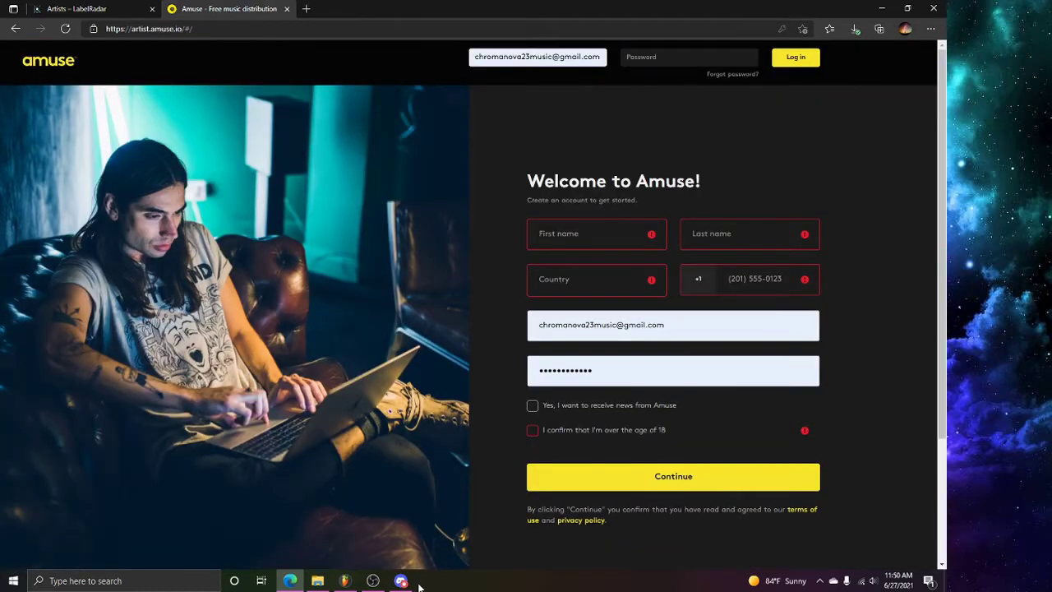
# Step: Cancel the automatic playback of the next suggestion at the end of the "Piece of bread falling over" video
pyautogui.click(308, 8)
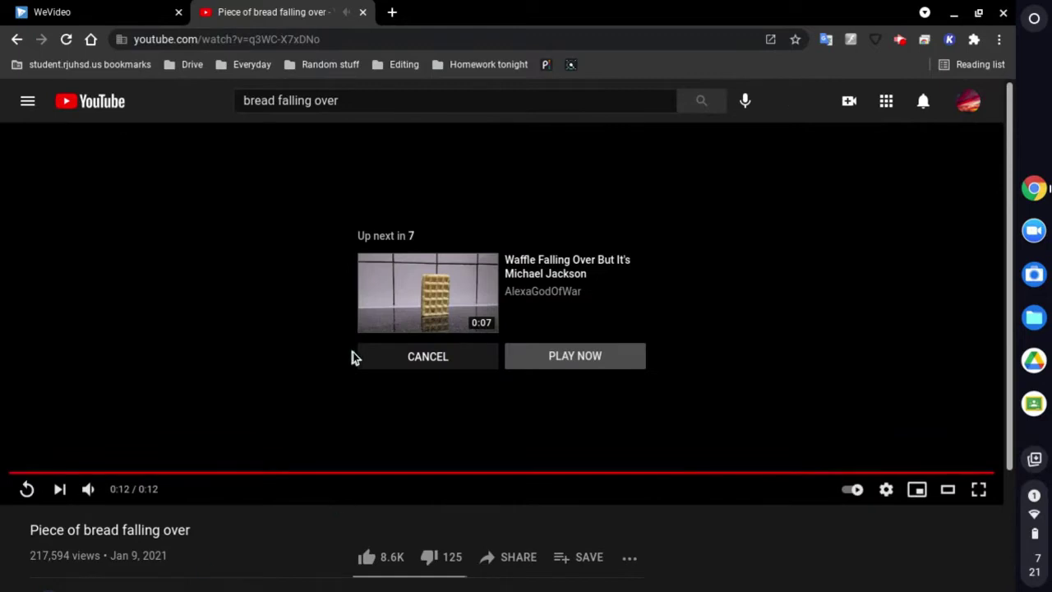
pyautogui.click(404, 358)
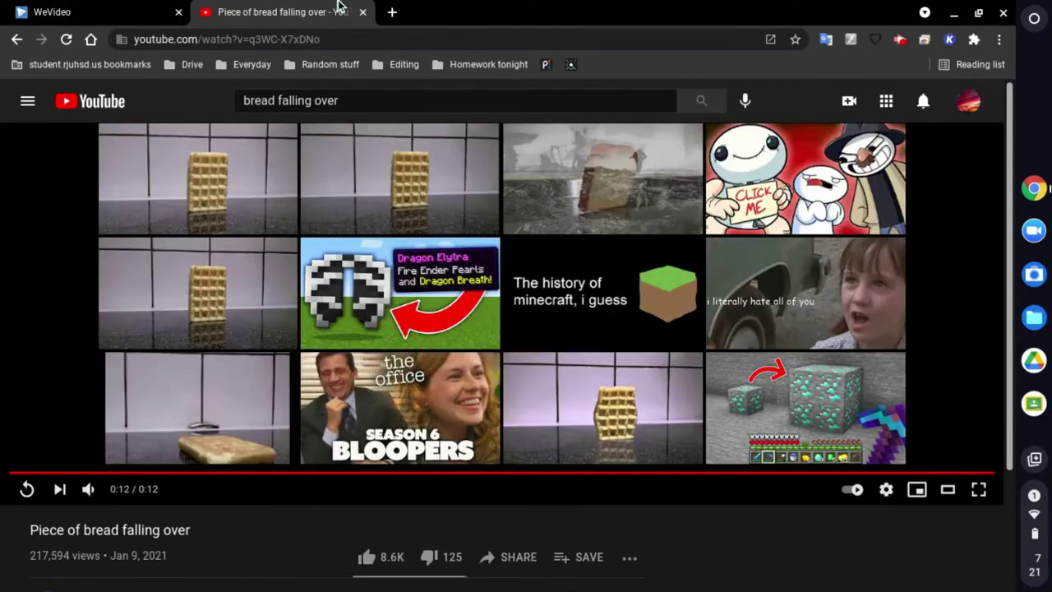
pyautogui.click(169, 10)
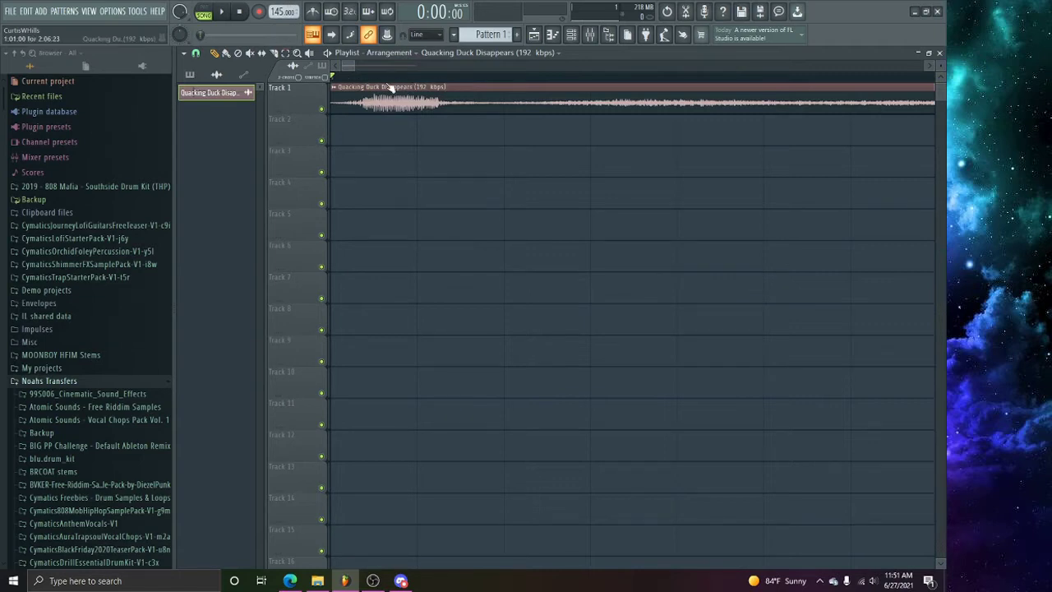
# Step: Switch to FL Studio and audition the opening quack on Track 1 with looped time selections of varying lengths
pyautogui.keyDown('ctrl'); pyautogui.moveTo(332, 79); pyautogui.dragTo(389, 80); pyautogui.keyUp('ctrl')
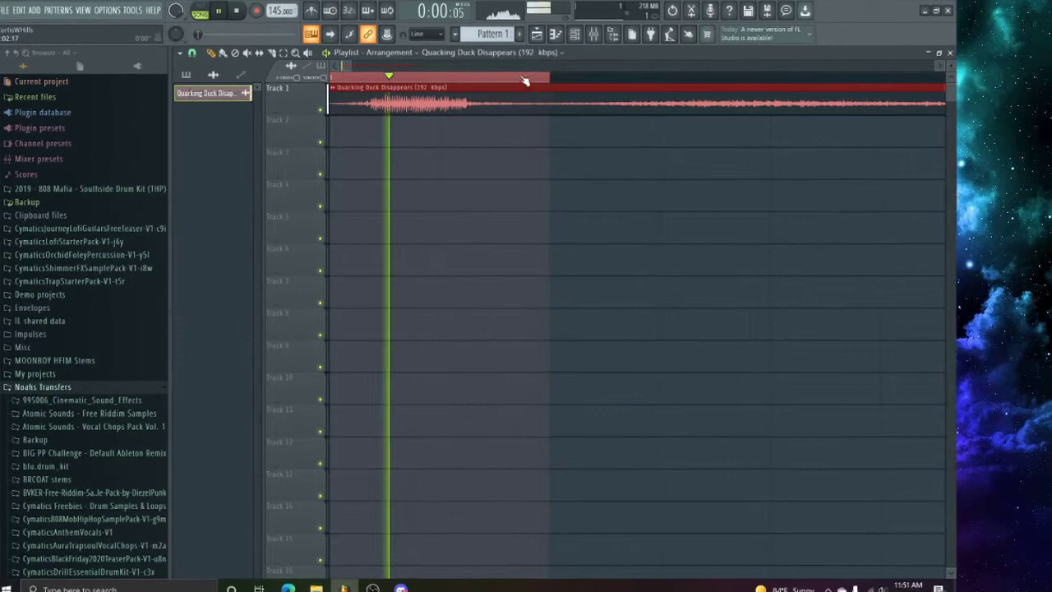
pyautogui.keyDown('ctrl'); pyautogui.moveTo(540, 78); pyautogui.dragTo(500, 85); pyautogui.keyUp('ctrl')
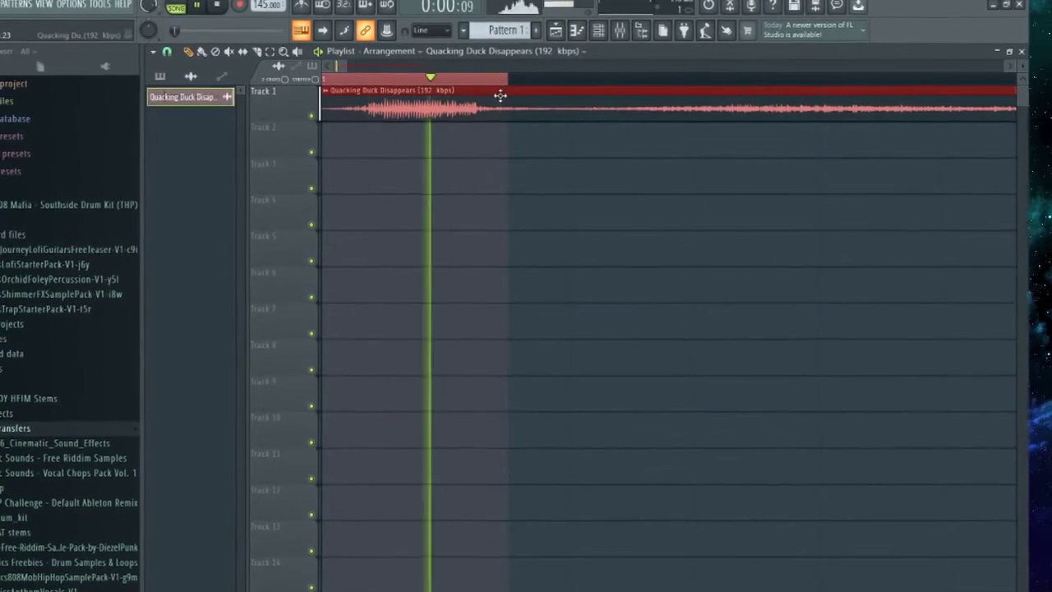
pyautogui.moveTo(509, 80); pyautogui.dragTo(367, 148)
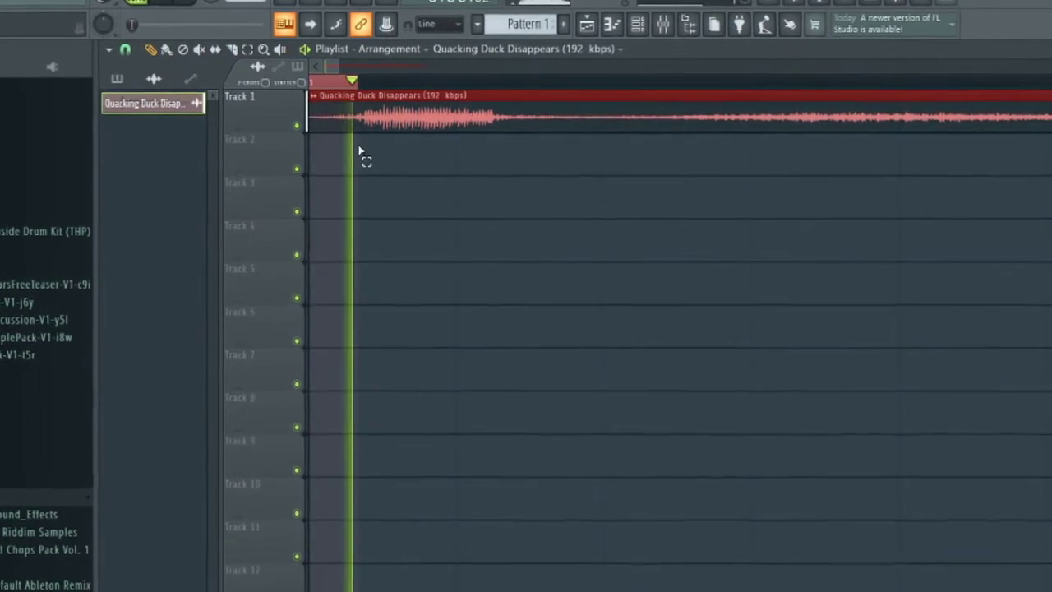
pyautogui.moveTo(349, 168); pyautogui.dragTo(341, 171)
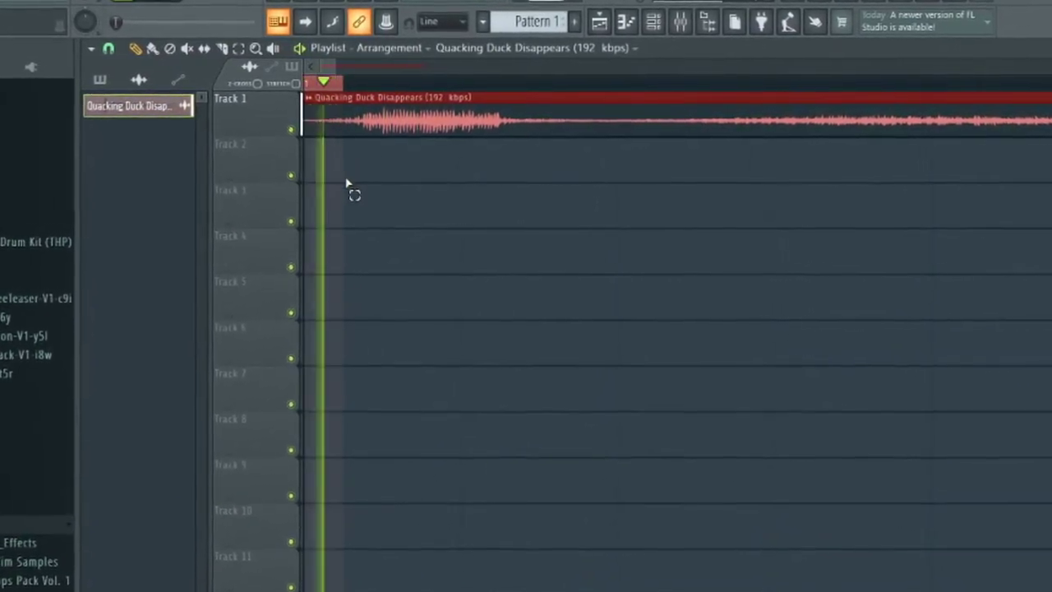
pyautogui.moveTo(331, 197); pyautogui.dragTo(457, 103)
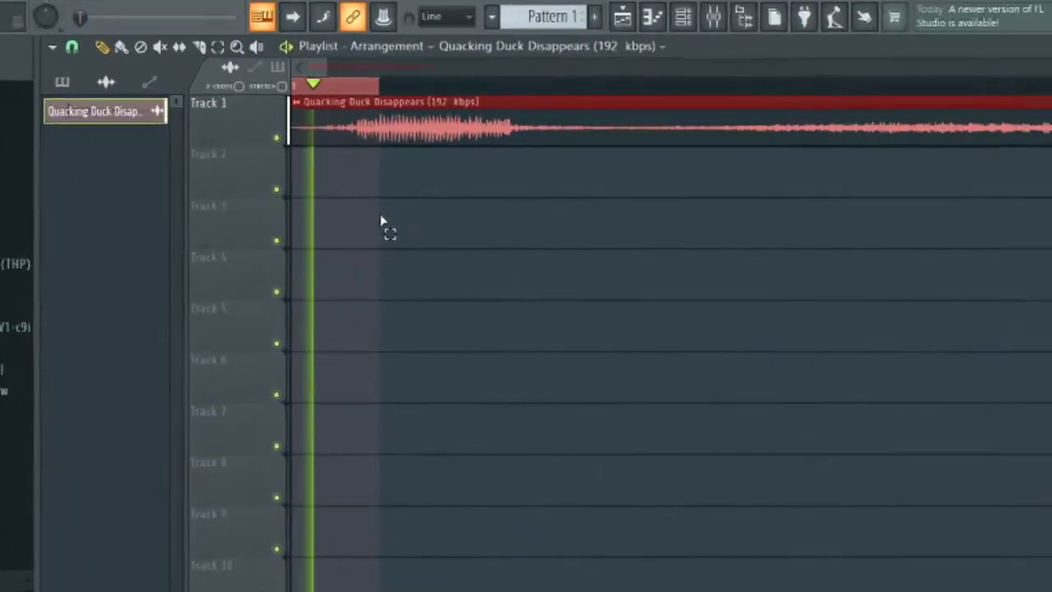
pyautogui.moveTo(381, 216); pyautogui.dragTo(499, 471)
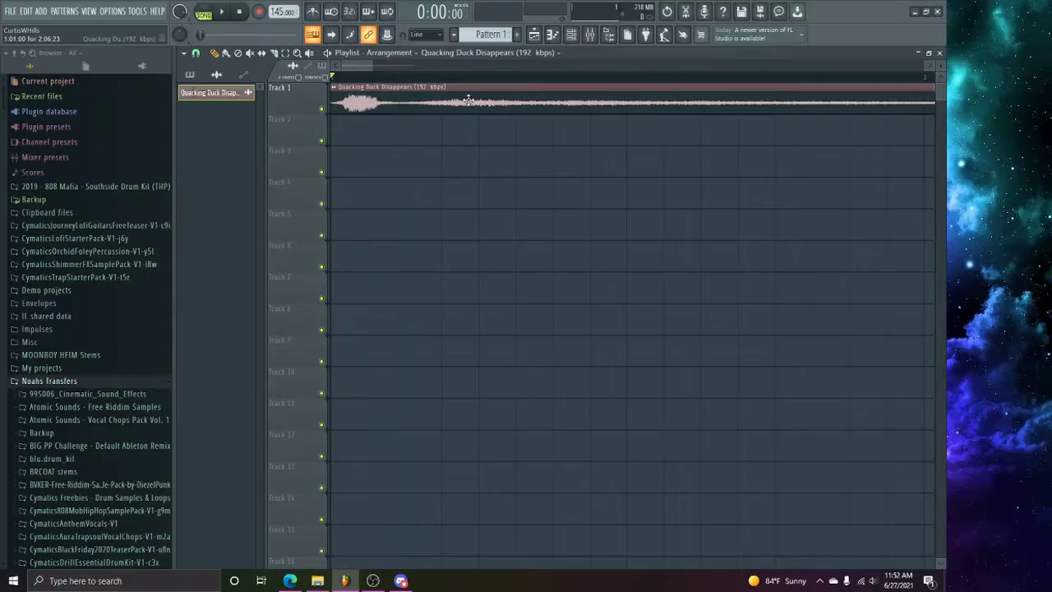
# Step: Route the duck sample to mixer Insert 1 and load Soundgoodizer in its first effect slot
pyautogui.doubleClick(467, 97)
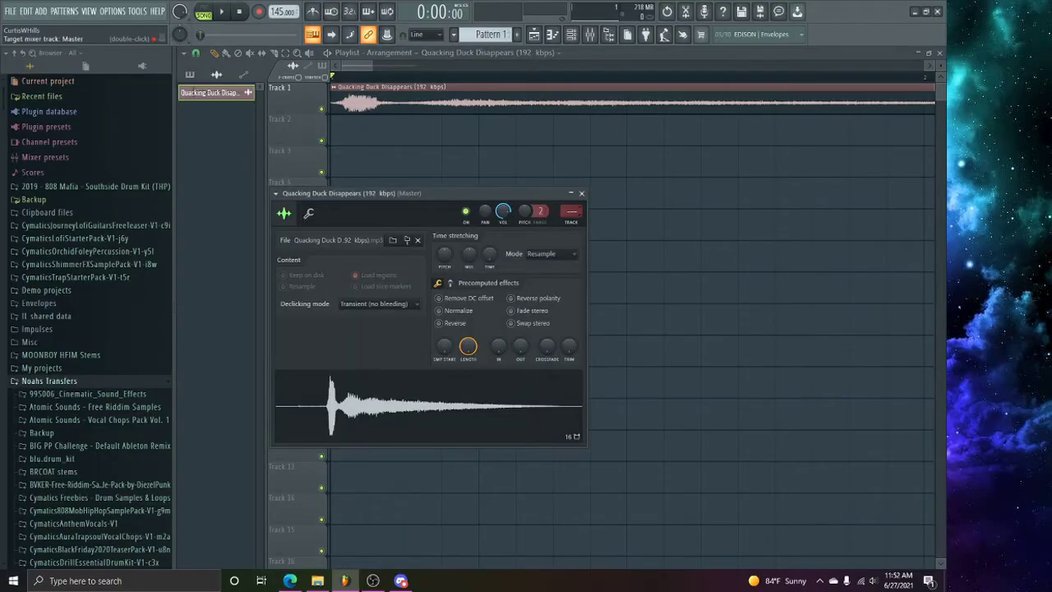
pyautogui.press('Escape')
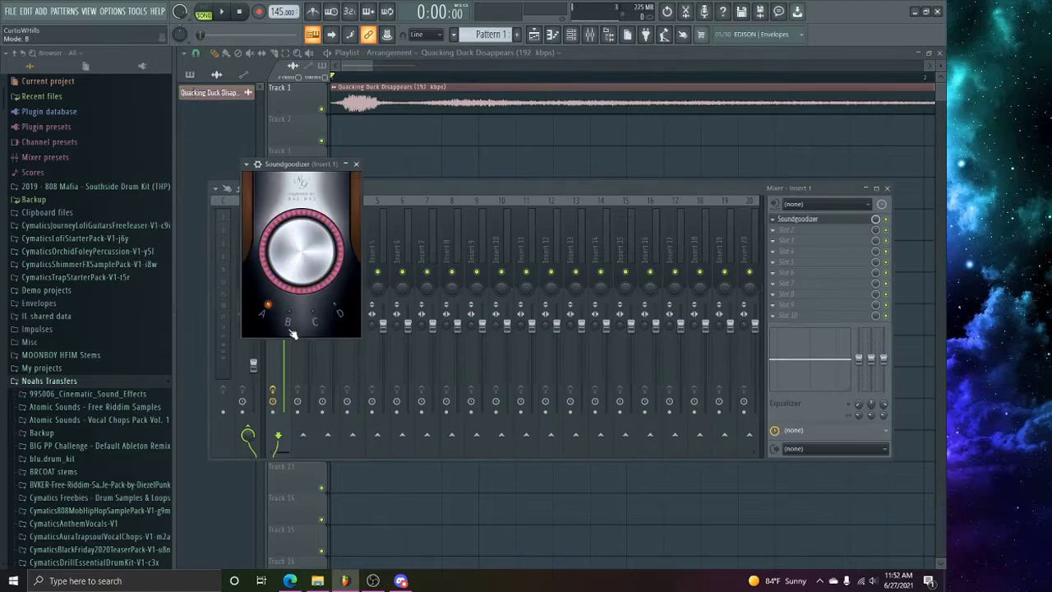
pyautogui.click(356, 164)
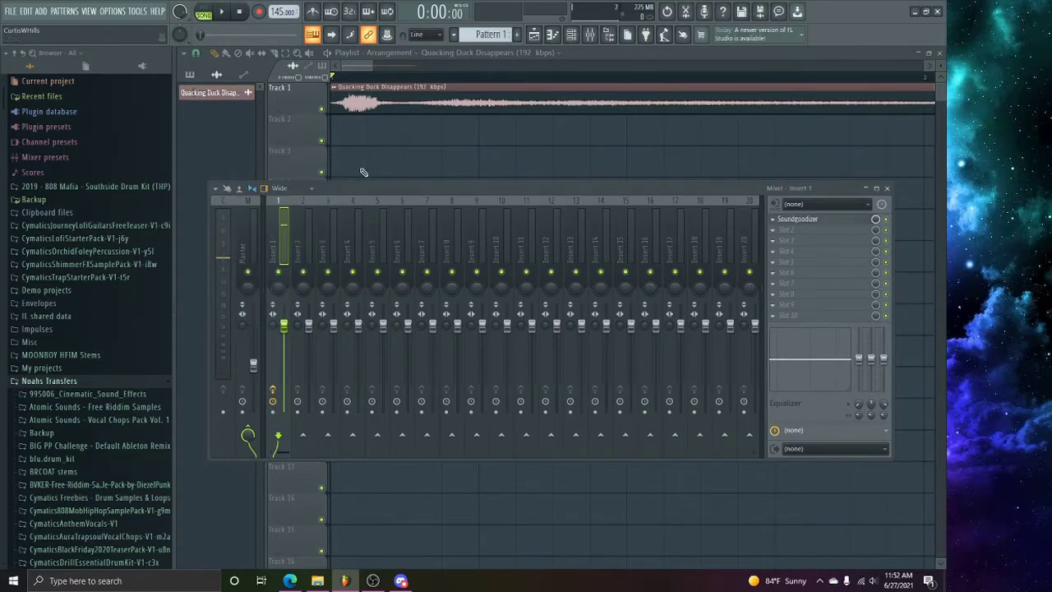
# Step: Add Fruity WaveShaper with an upward-bowed curve in slot 2 of Insert 1 and Fruity Multiband Compressor in slot 3
pyautogui.click(824, 236)
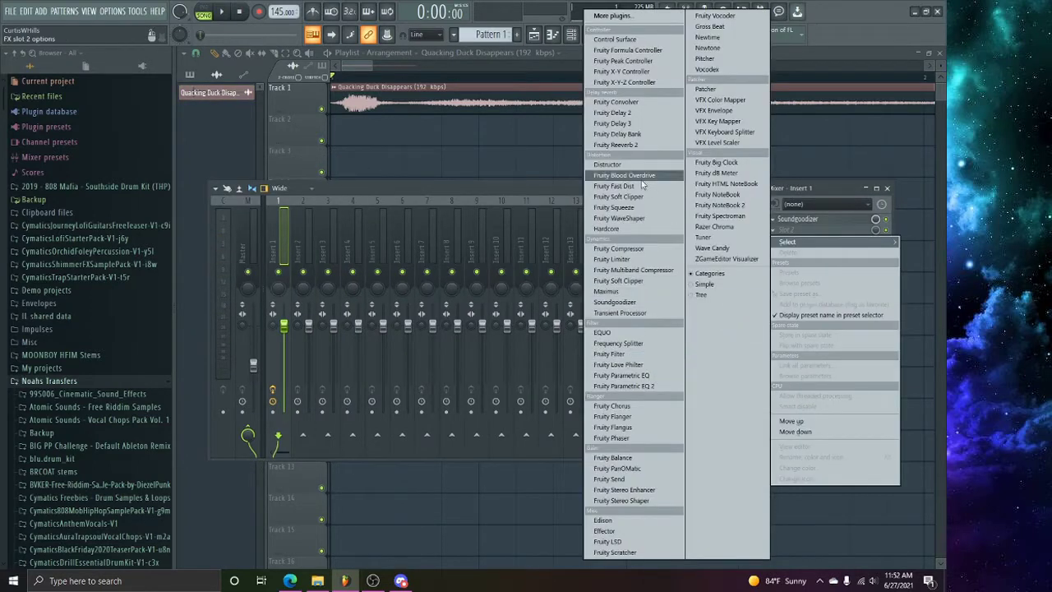
pyautogui.click(619, 218)
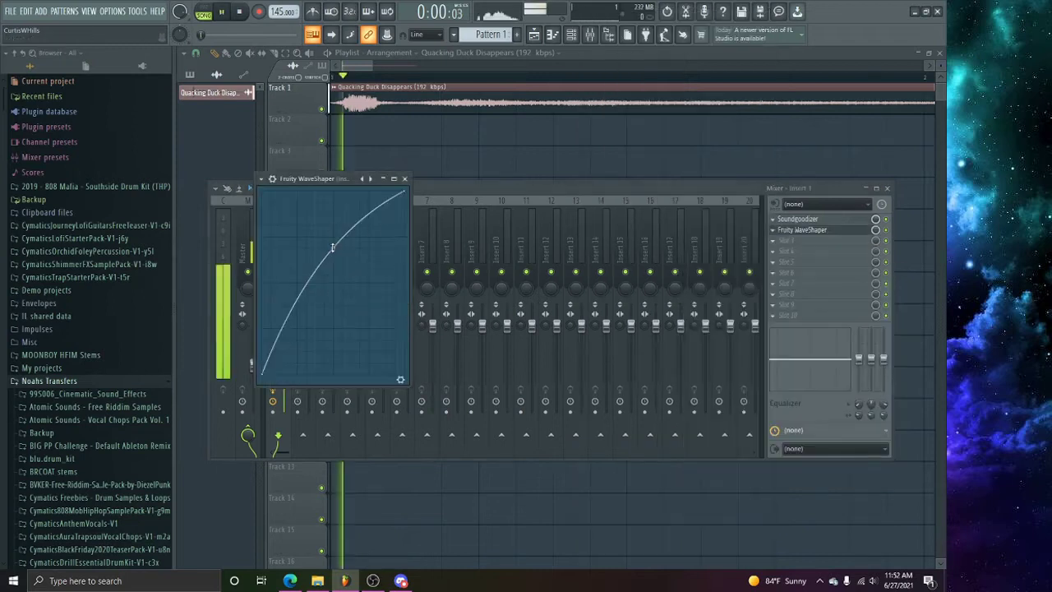
pyautogui.click(822, 240)
pyautogui.moveTo(830, 253)
pyautogui.click(624, 270)
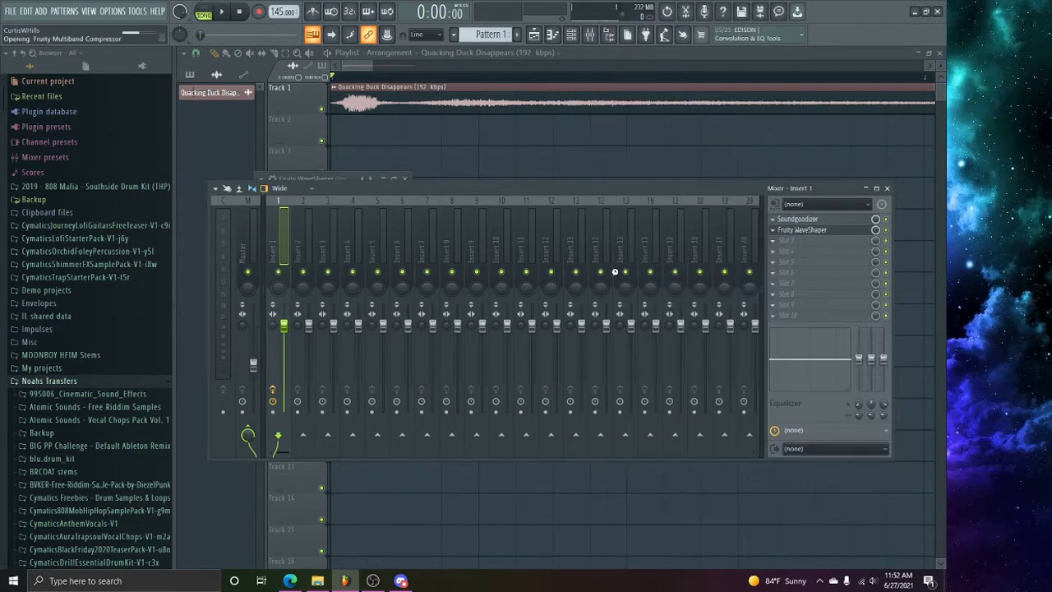
pyautogui.click(780, 222)
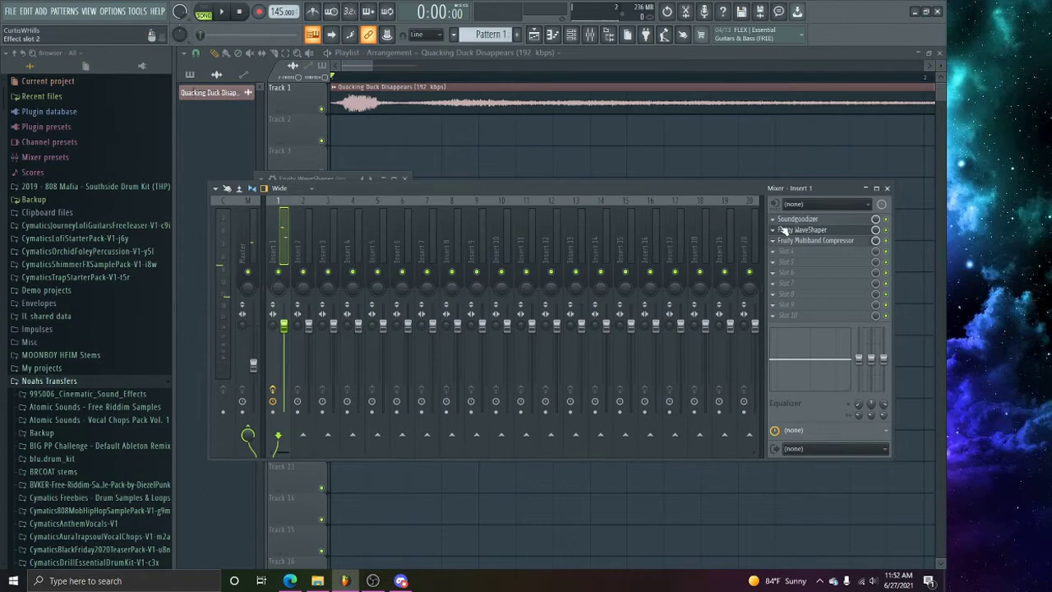
pyautogui.click(776, 260)
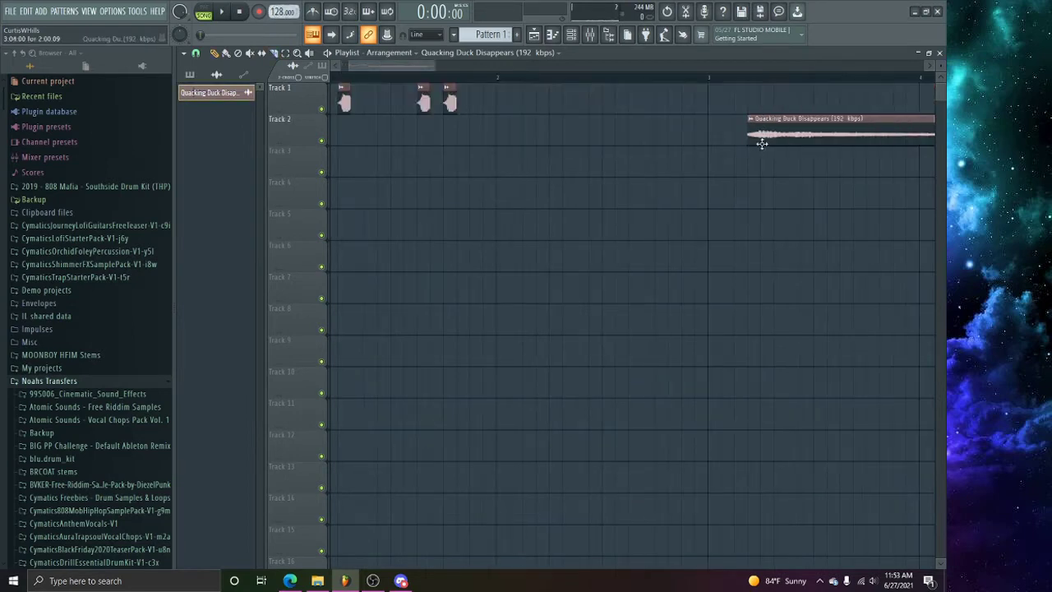
# Step: Repeat the short quack hits on Track 1 through bars 1 to 4 and place the duck tail clips on Track 2 from bar 5
pyautogui.moveTo(759, 141); pyautogui.dragTo(733, 138)
pyautogui.scroll(-1, 727, 67)
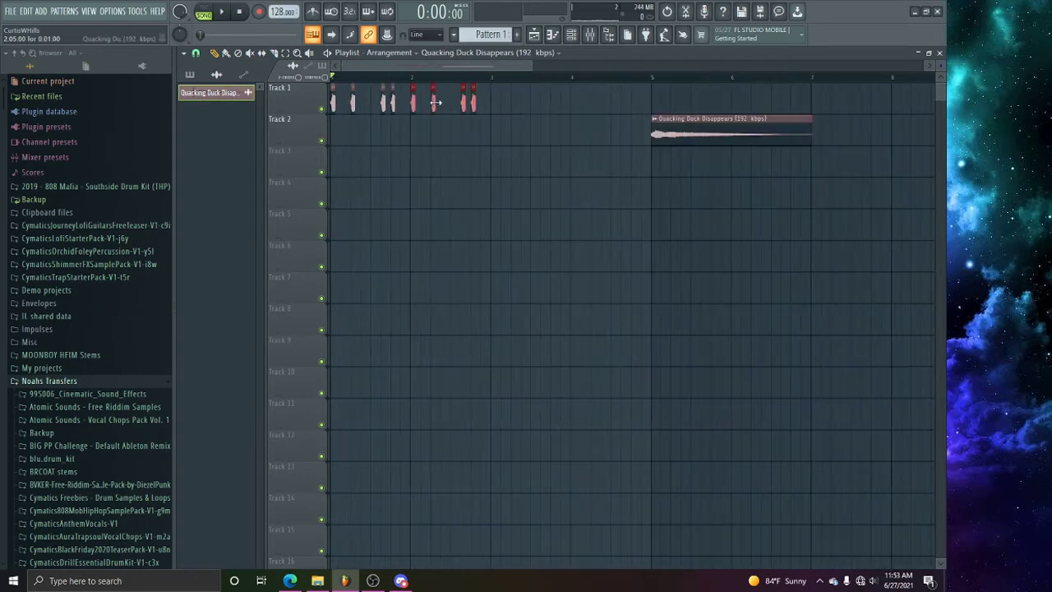
pyautogui.moveTo(436, 103); pyautogui.dragTo(613, 113)
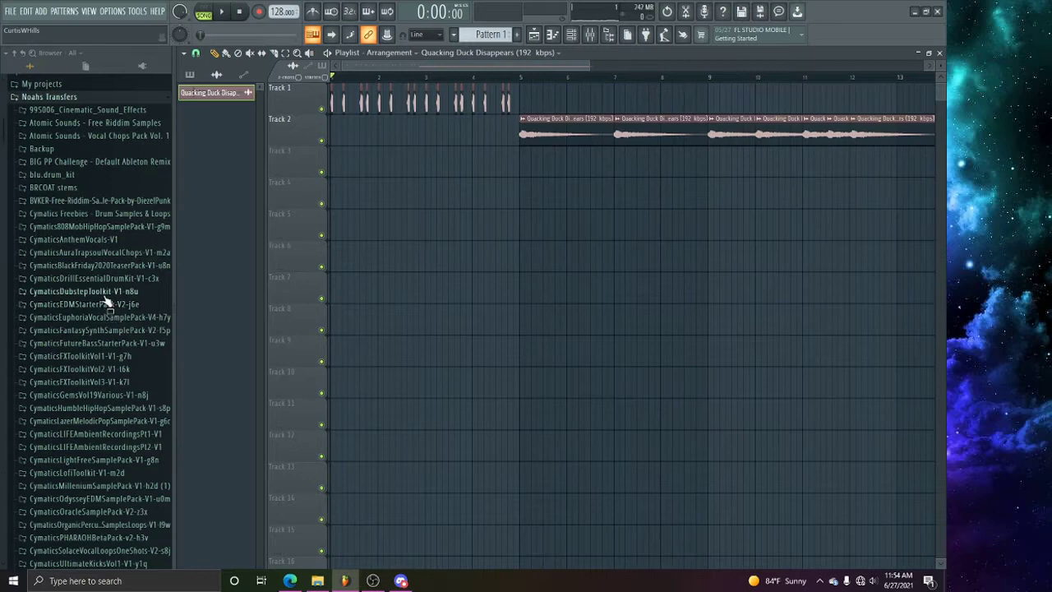
# Step: Place Cymatics - Grime Kick 6 from the EDM Starter Pack one-shots on every beat of bars 1 to 4 on Track 2
pyautogui.click(90, 304)
pyautogui.click(94, 317)
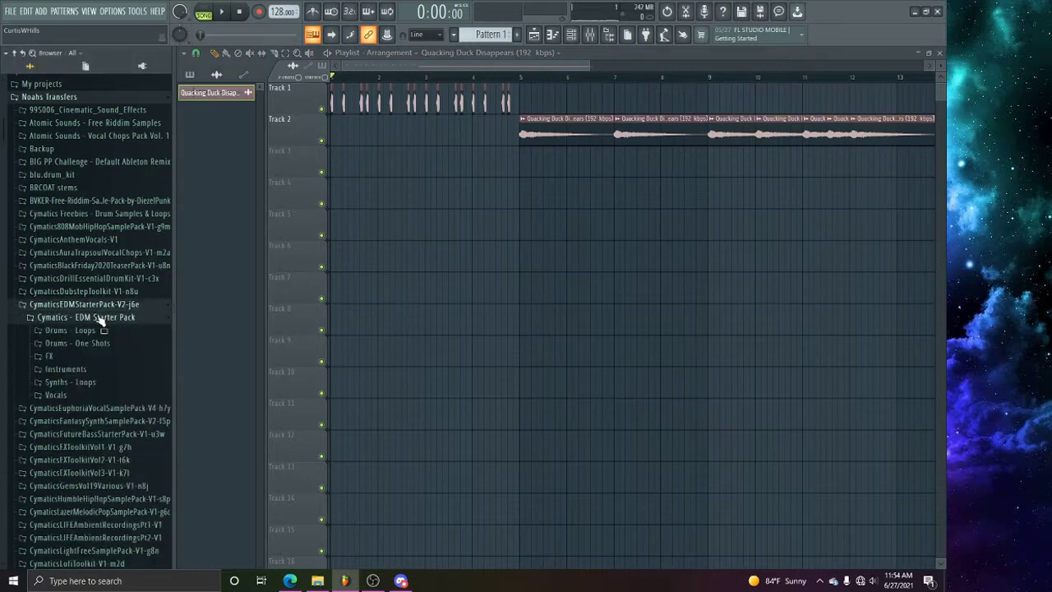
pyautogui.click(82, 343)
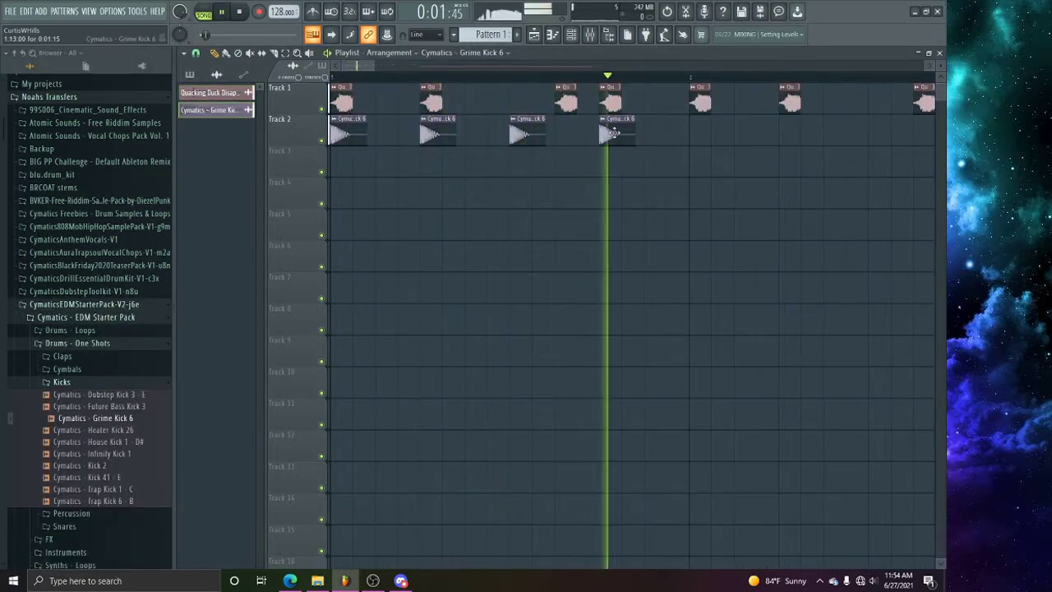
pyautogui.click(699, 132)
pyautogui.scroll(-2, 697, 78)
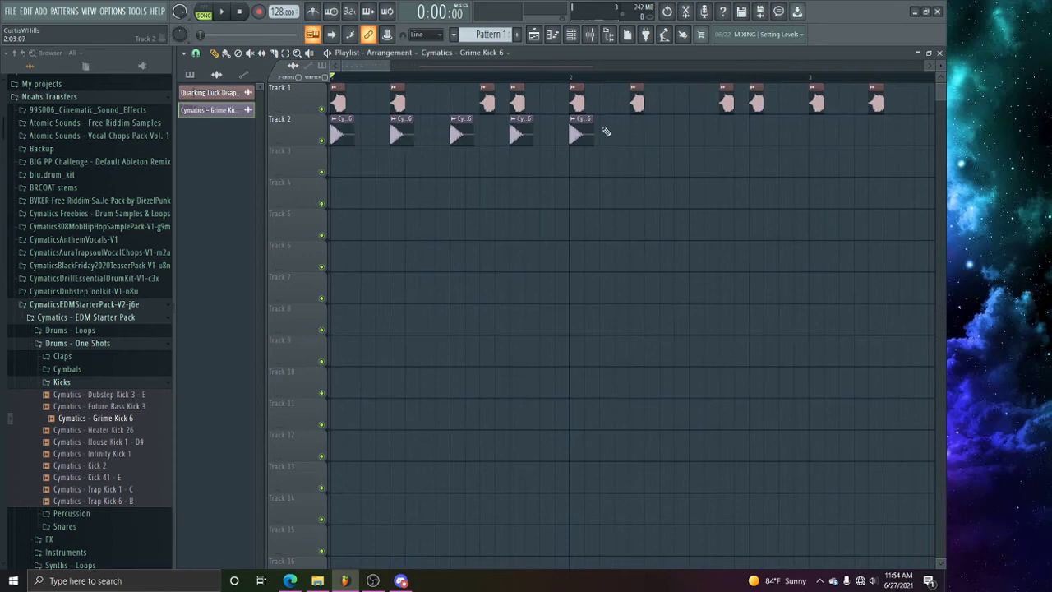
pyautogui.moveTo(719, 145); pyautogui.dragTo(757, 131)
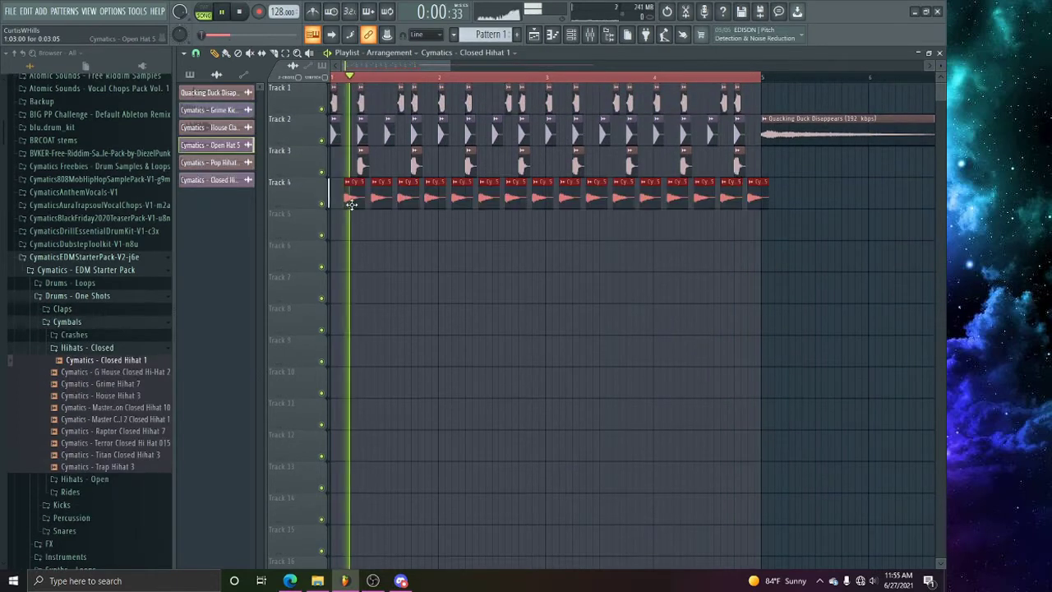
# Step: Shorten the decay of the Open Hat 5 sample on Track 4 by raising its fade-out
pyautogui.doubleClick(352, 205)
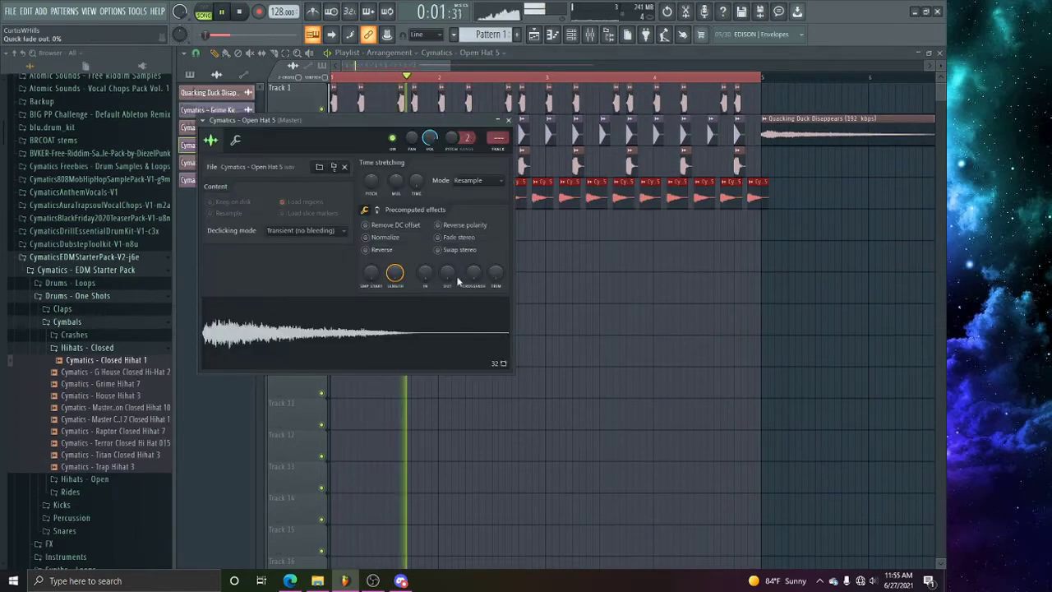
pyautogui.moveTo(448, 275); pyautogui.dragTo(448, 246)
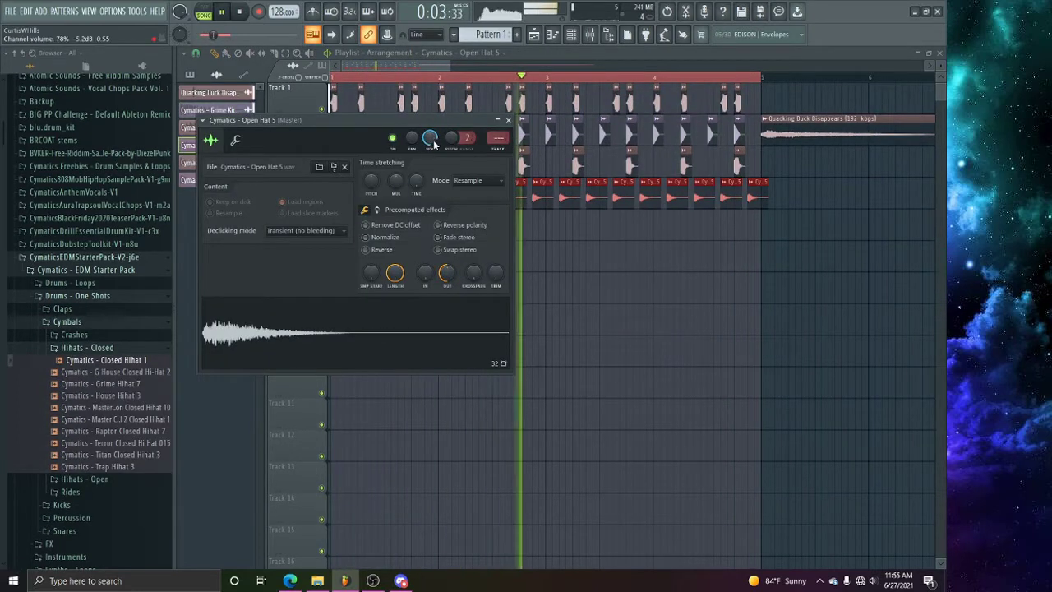
pyautogui.press('Escape')
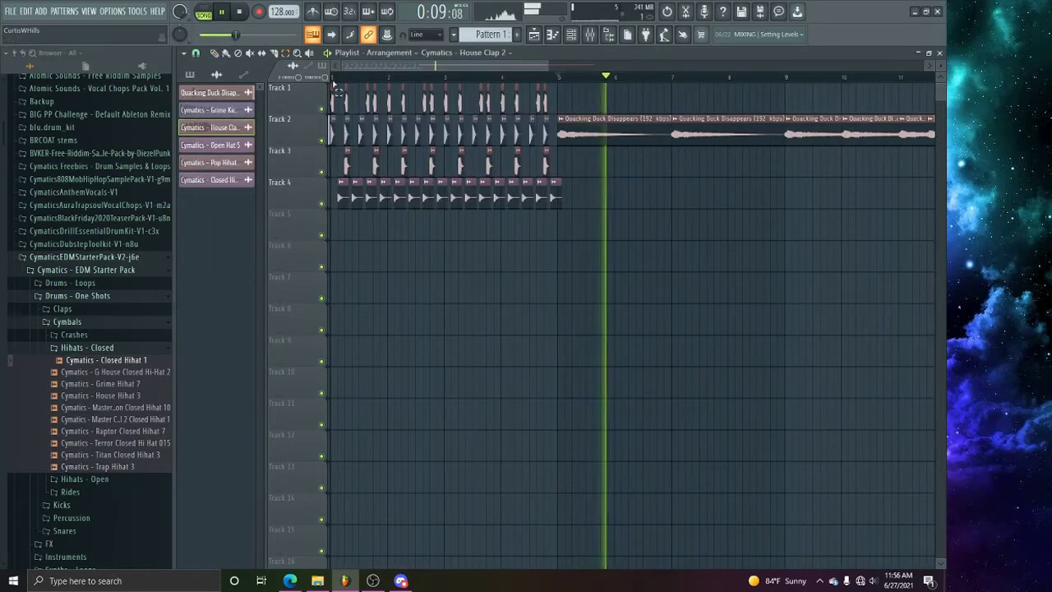
# Step: Select all duck tail clips from bar 5 on Track 2 and move them to Track 5 at bar 1
pyautogui.moveTo(603, 132)
pyautogui.mouseDown()
pyautogui.moveTo(941, 139)
pyautogui.moveTo(871, 130)
pyautogui.mouseUp()
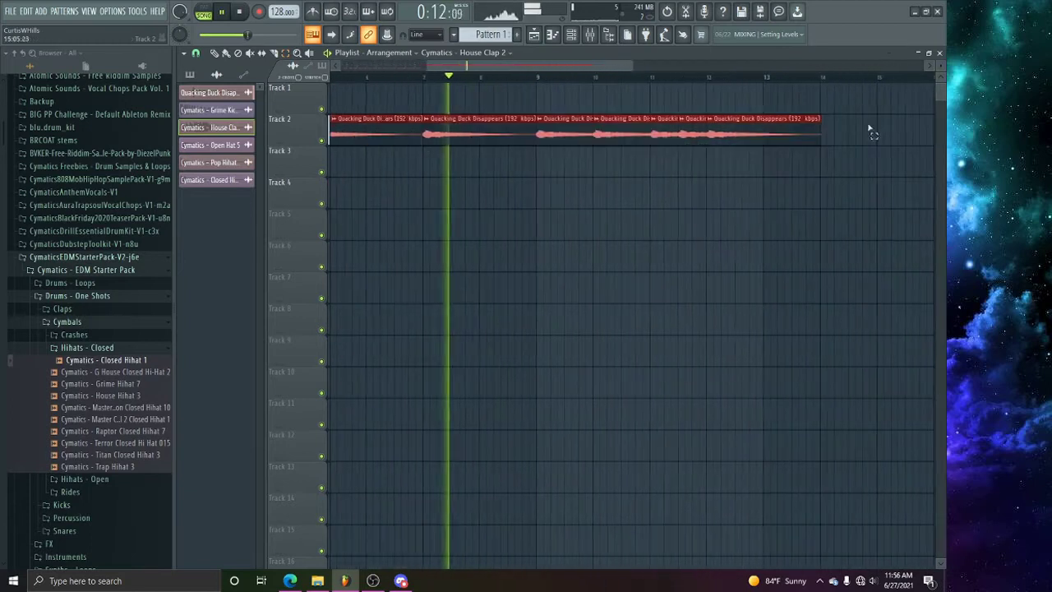
pyautogui.click(216, 53)
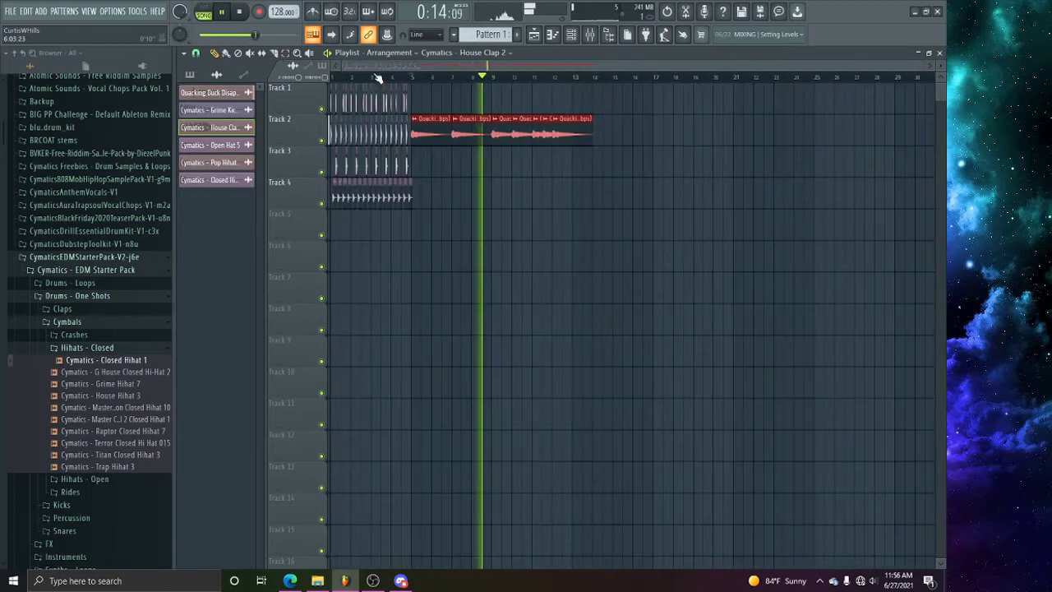
pyautogui.moveTo(441, 123); pyautogui.dragTo(327, 111)
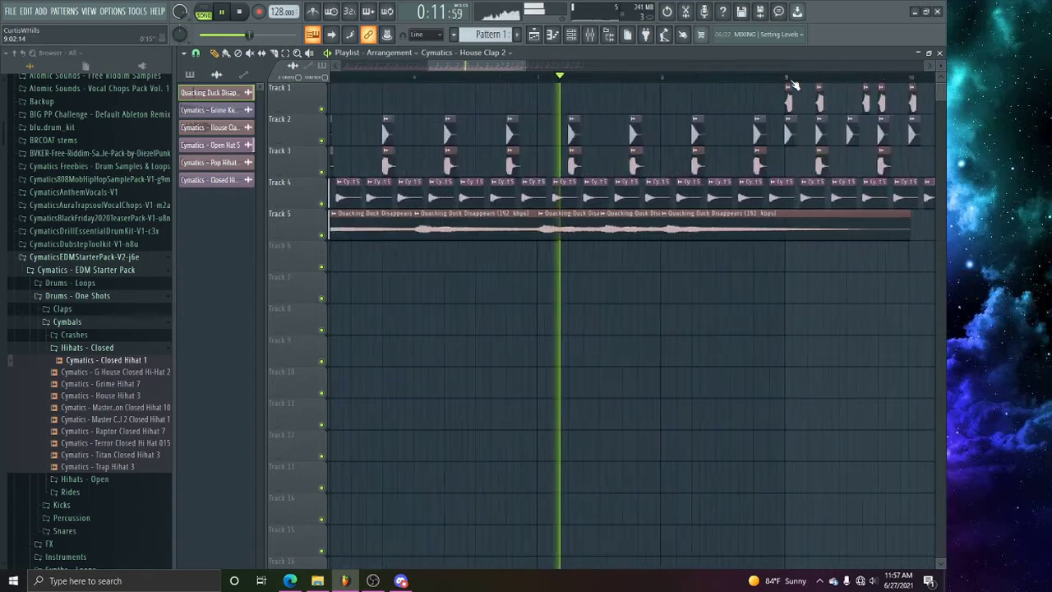
# Step: Delete the kick, clap and hat hits at the end of bar 8 on Tracks 2 to 4
pyautogui.scroll(1, 795, 85)
pyautogui.rightClick(757, 129)
pyautogui.rightClick(756, 156)
pyautogui.rightClick(776, 197)
pyautogui.rightClick(753, 198)
pyautogui.rightClick(712, 198)
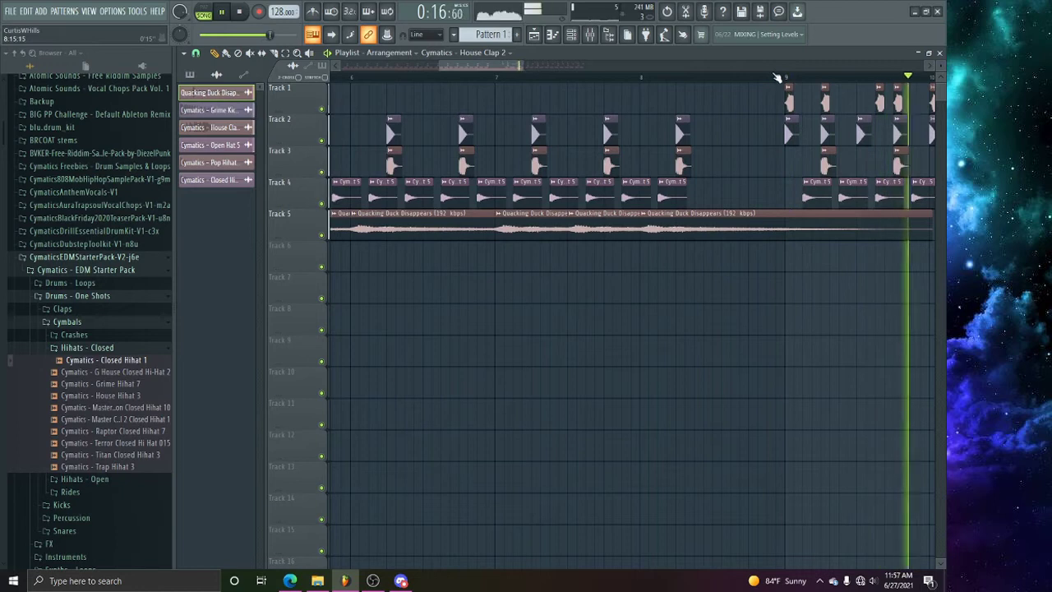
pyautogui.scroll(-2, 773, 79)
pyautogui.press('space')
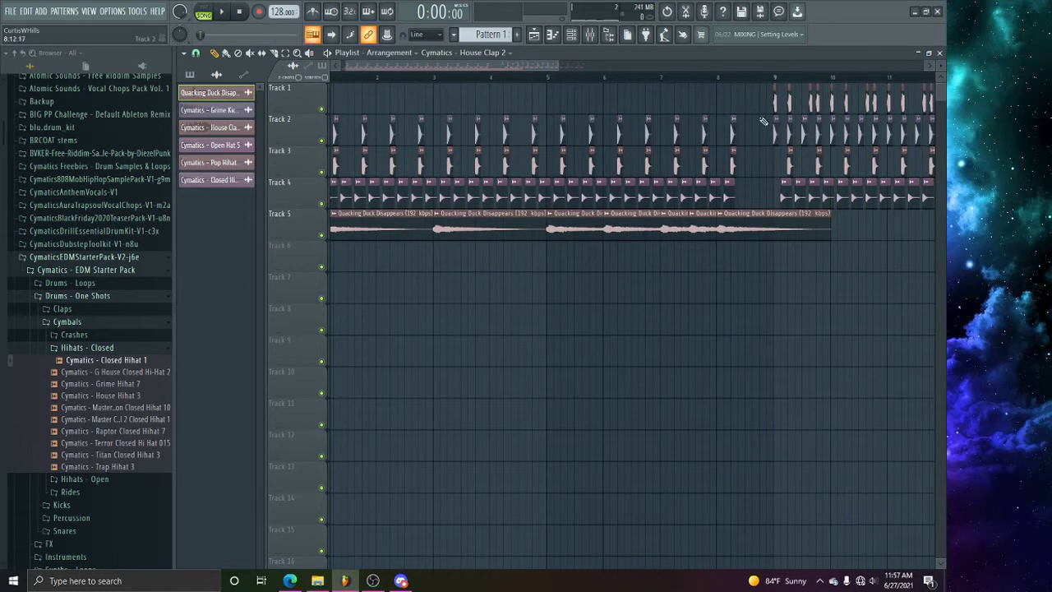
# Step: Trim the last duck tail clip on Track 5 to end at bar 9 and return the playhead to the start
pyautogui.scroll(-1, 738, 87)
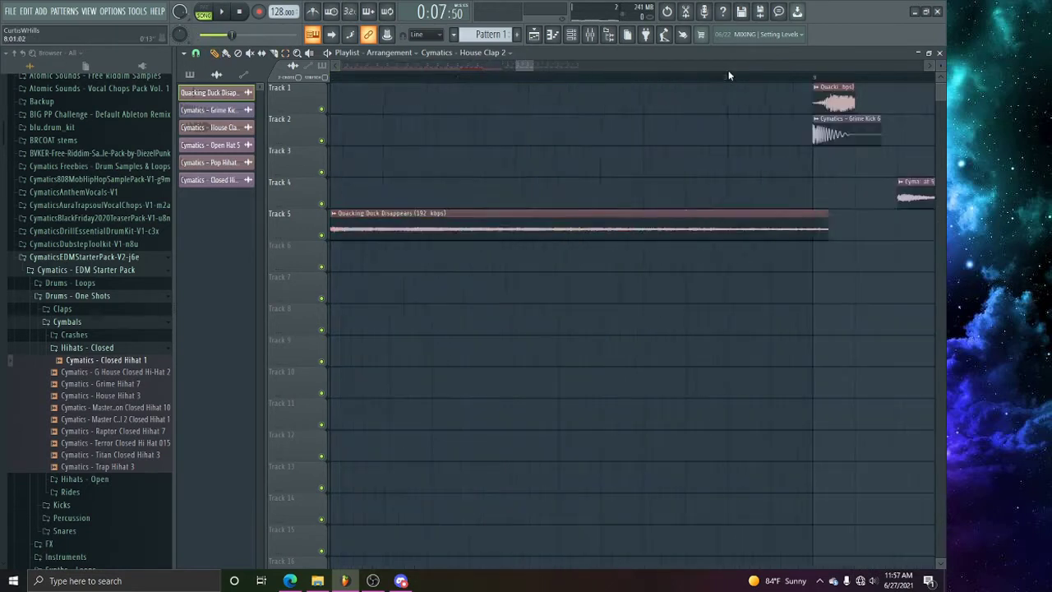
pyautogui.scroll(-10, 717, 83)
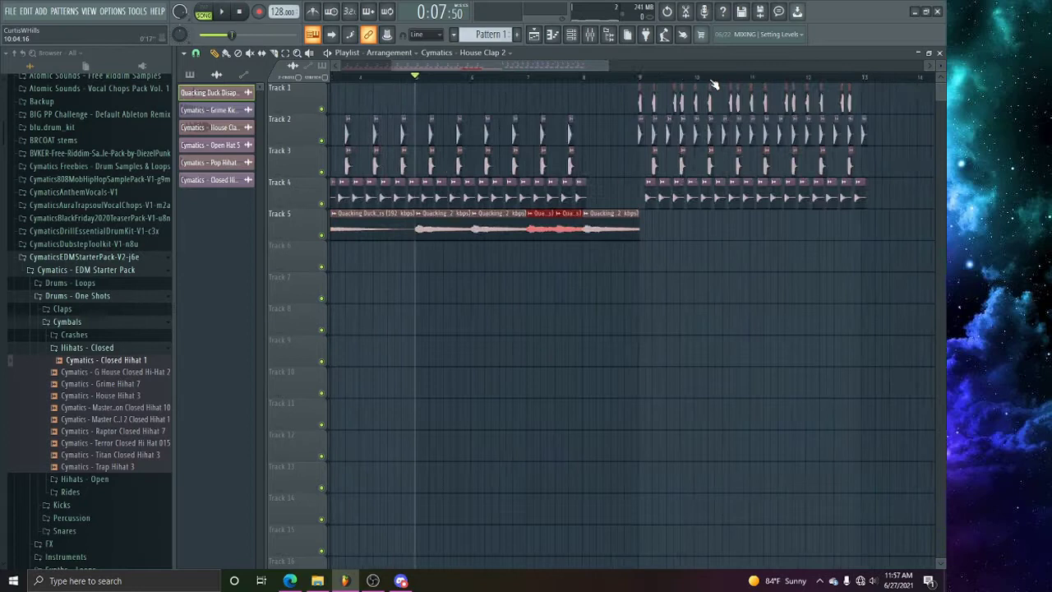
pyautogui.moveTo(384, 77); pyautogui.dragTo(333, 77)
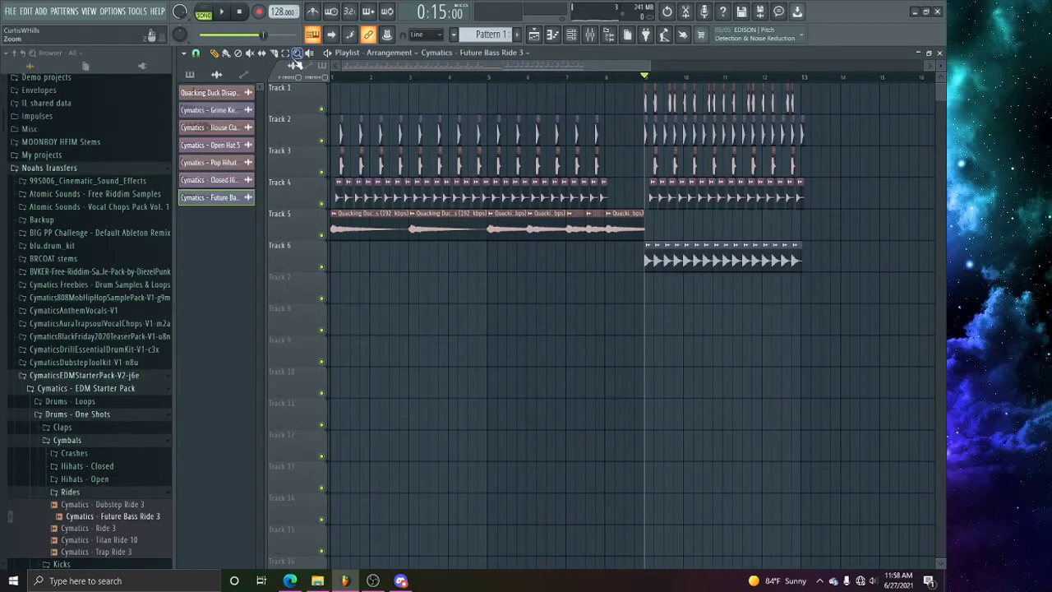
# Step: Move the duck tail clips from bar 5 onward down to Track 8 and place long tail clips at bars 5 and 7 on Track 5
pyautogui.moveTo(650, 221); pyautogui.dragTo(521, 240)
pyautogui.click(213, 54)
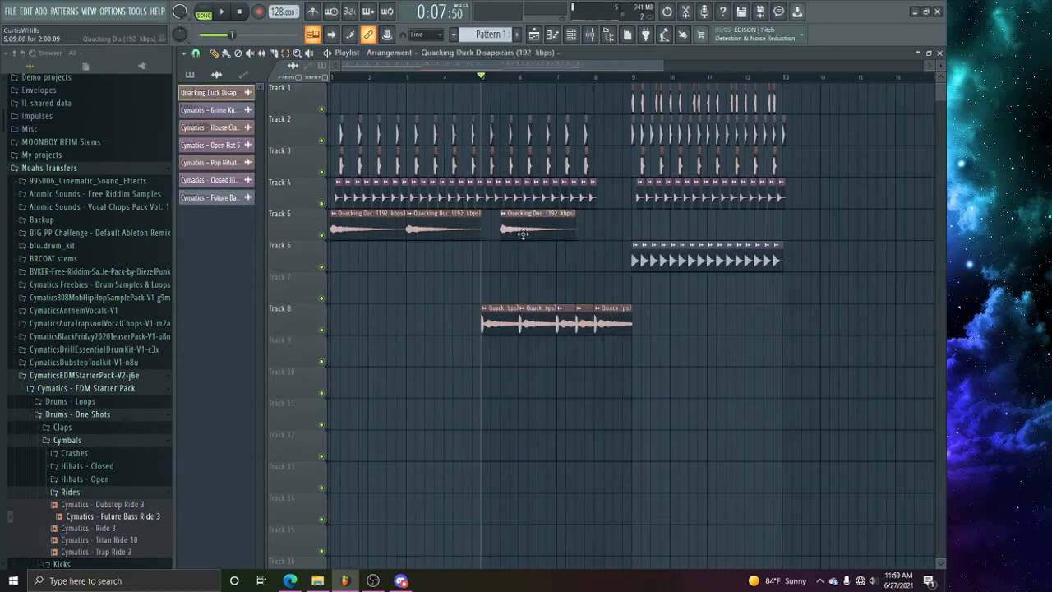
pyautogui.click(487, 222)
pyautogui.click(560, 222)
# Step: Consolidate the four long duck tails on Track 5 into one audio clip and delete the track with the muted originals
pyautogui.click(351, 219)
pyautogui.click(431, 385)
pyautogui.click(559, 443)
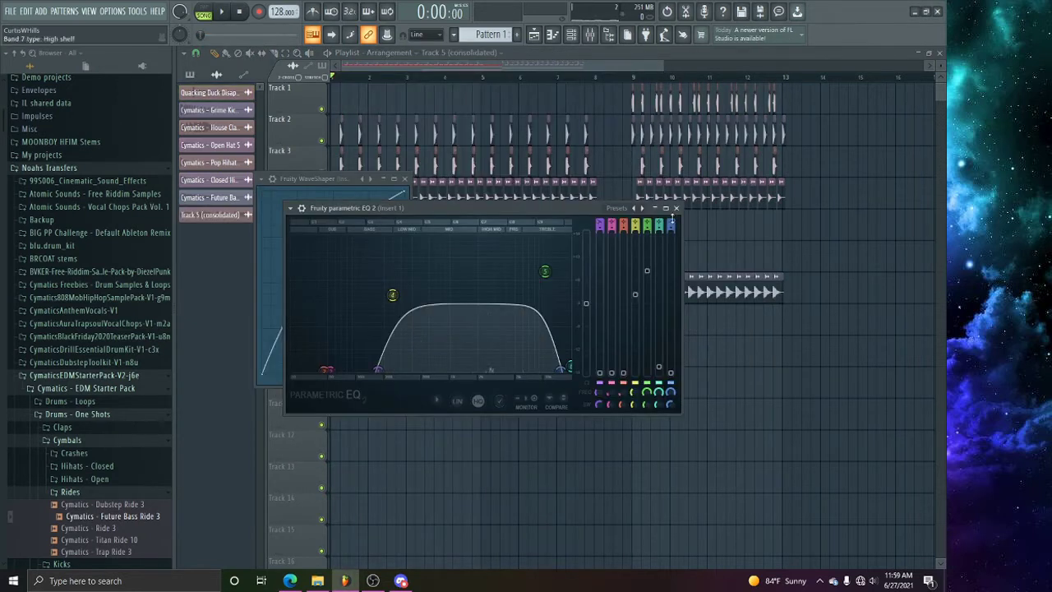
pyautogui.press('F9')
pyautogui.click(665, 522)
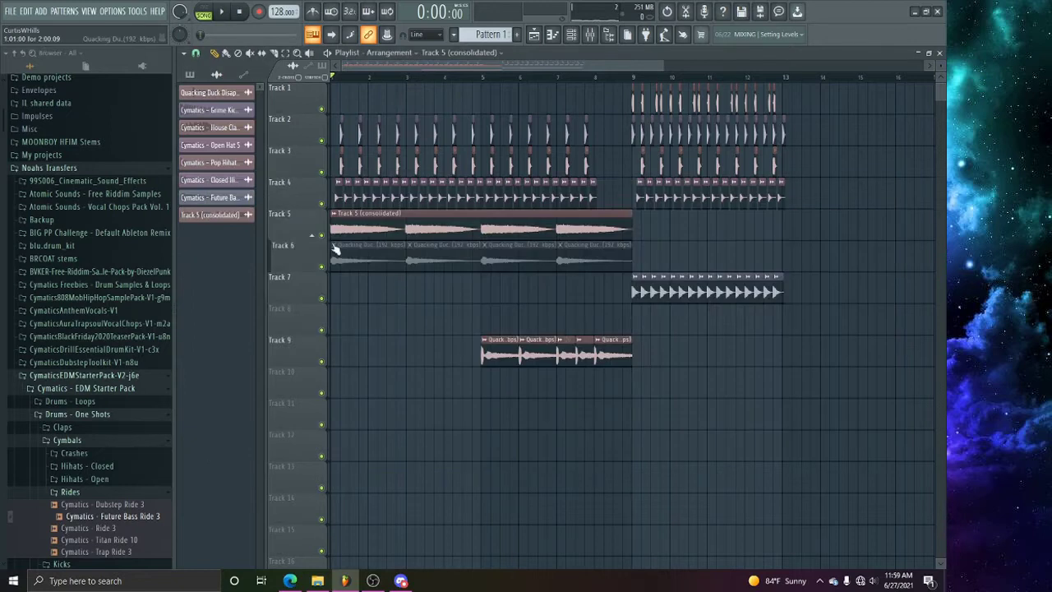
pyautogui.rightClick(296, 242)
pyautogui.click(333, 459)
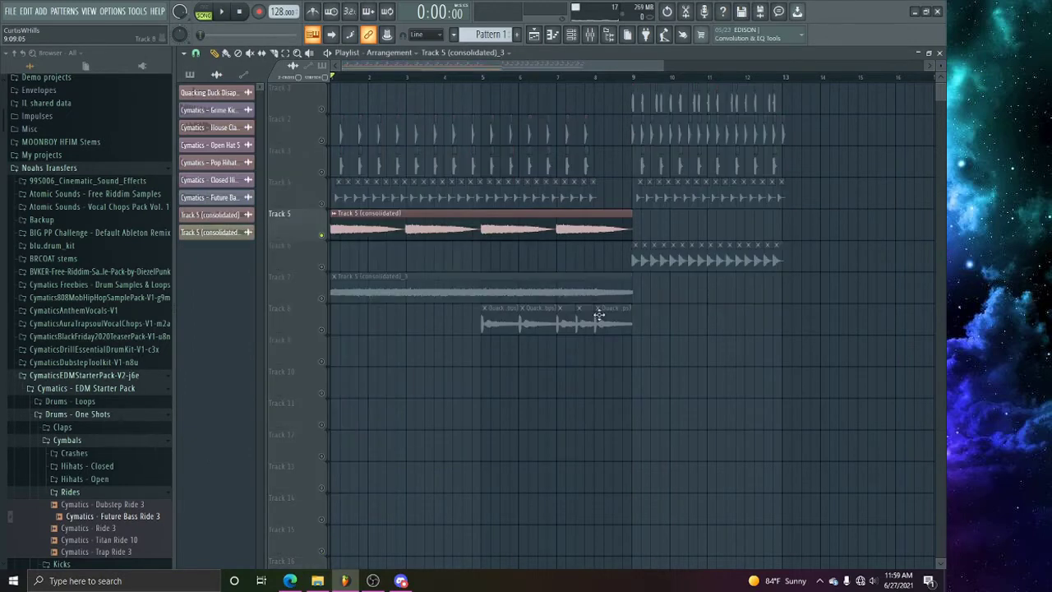
# Step: Route the Track 5 (consolidated)_3 sample to mixer Insert 2 and add Fruity Parametric EQ 2 with its low and high bands pulled down
pyautogui.press('space')
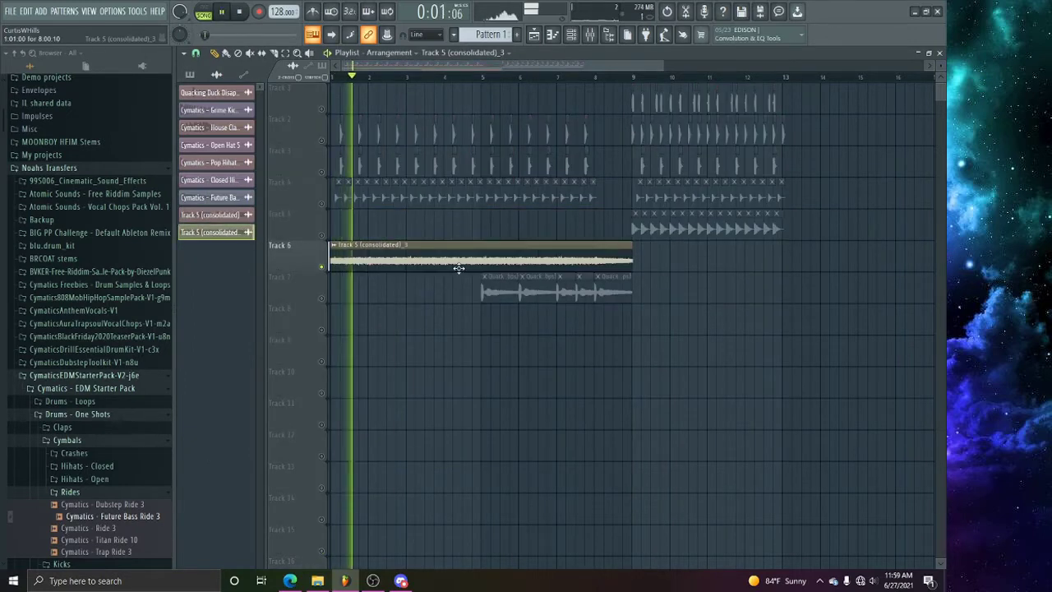
pyautogui.doubleClick(458, 267)
pyautogui.click(572, 215)
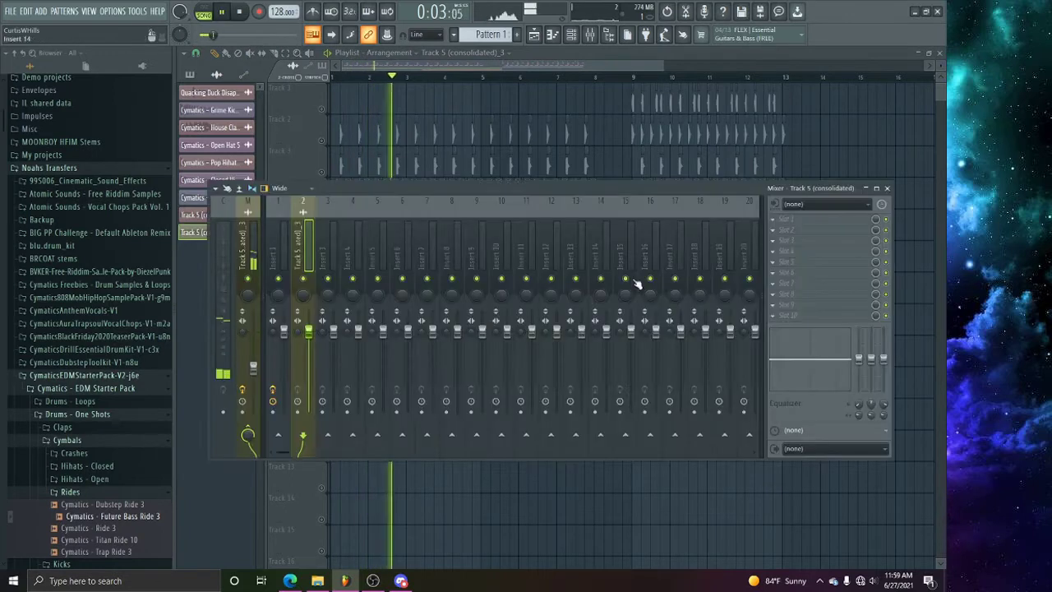
pyautogui.click(840, 226)
pyautogui.click(637, 392)
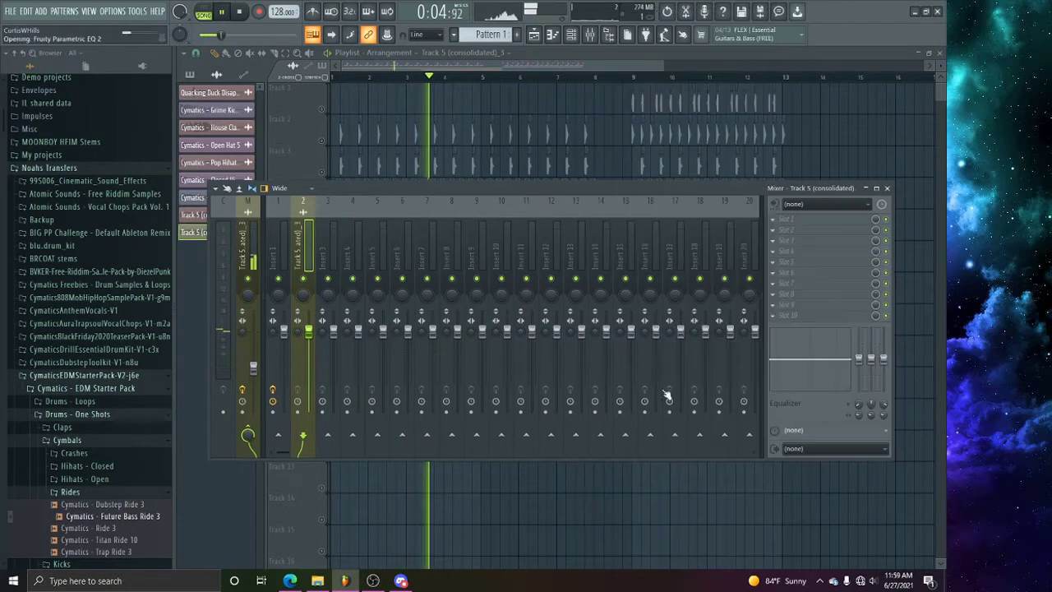
pyautogui.moveTo(323, 288); pyautogui.dragTo(322, 351)
pyautogui.press('space')
pyautogui.moveTo(510, 288); pyautogui.dragTo(493, 351)
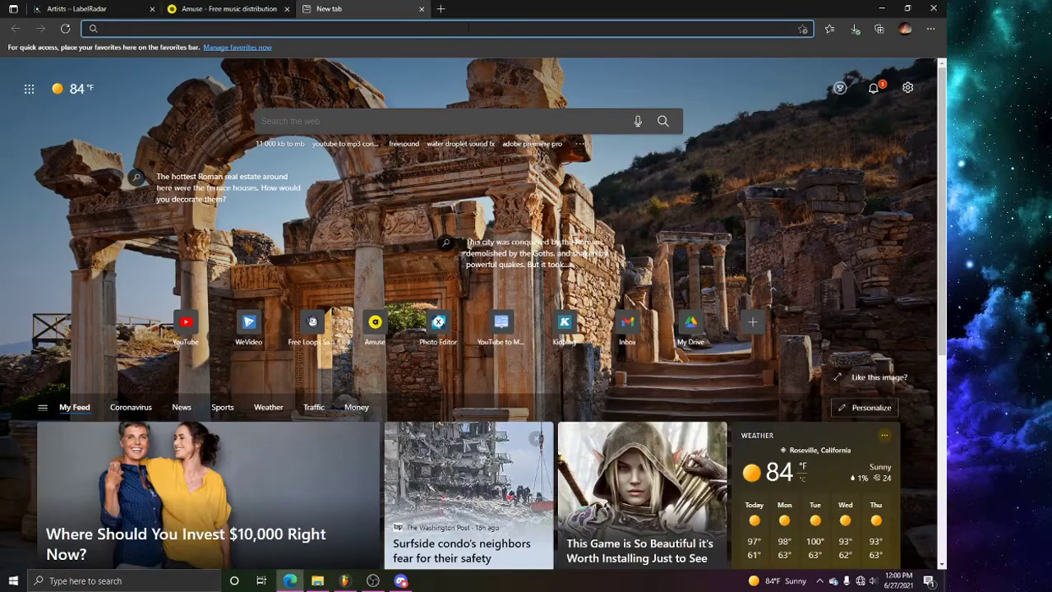
# Step: Try to search the web in Microsoft Edge for "big room snare" and check the Wi-Fi connection
pyautogui.write('big room snare')
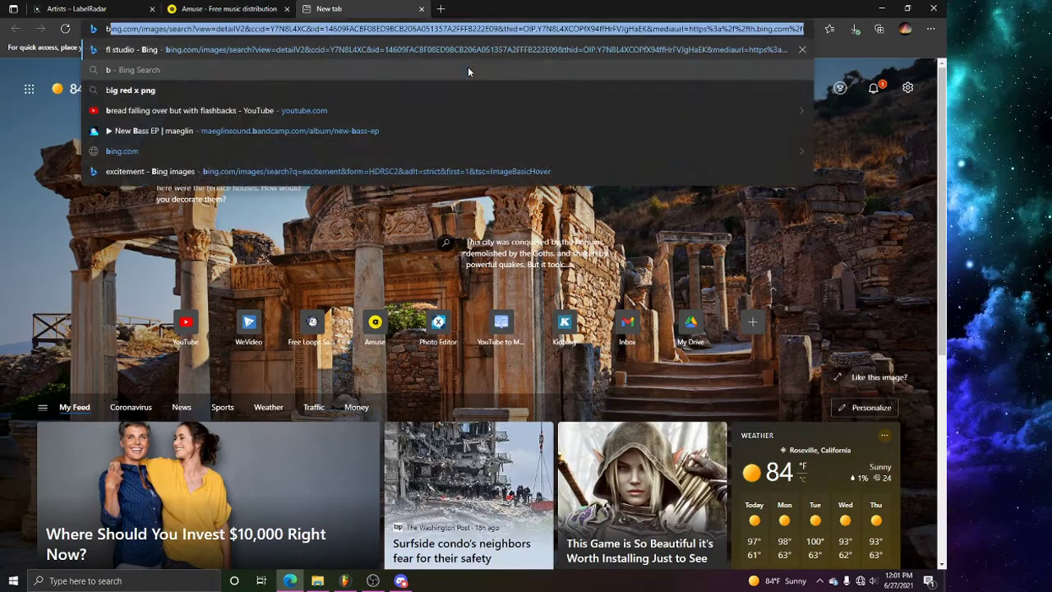
pyautogui.press('Return')
pyautogui.click(859, 581)
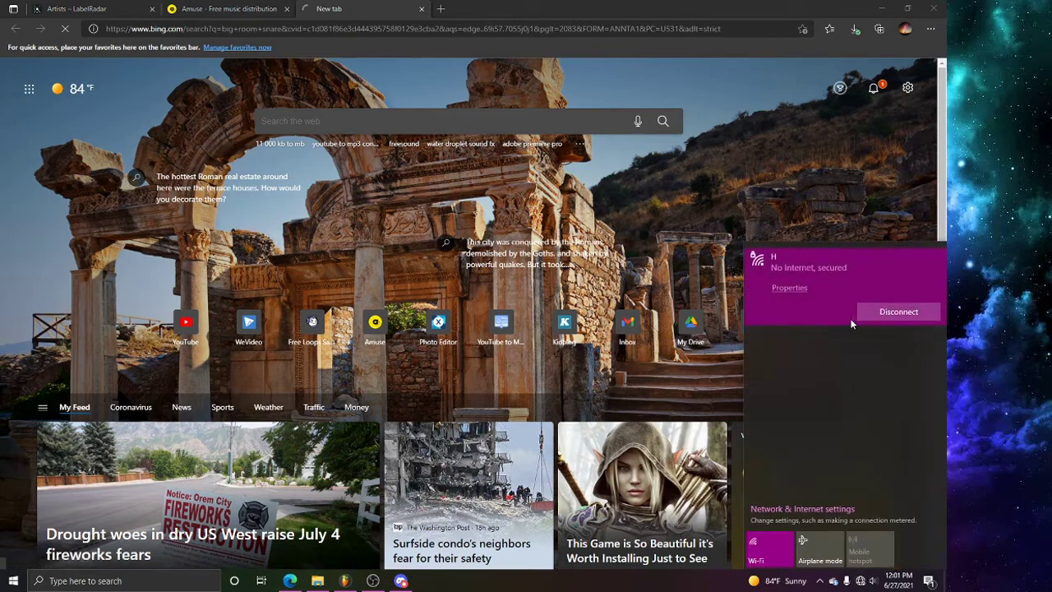
pyautogui.click(773, 580)
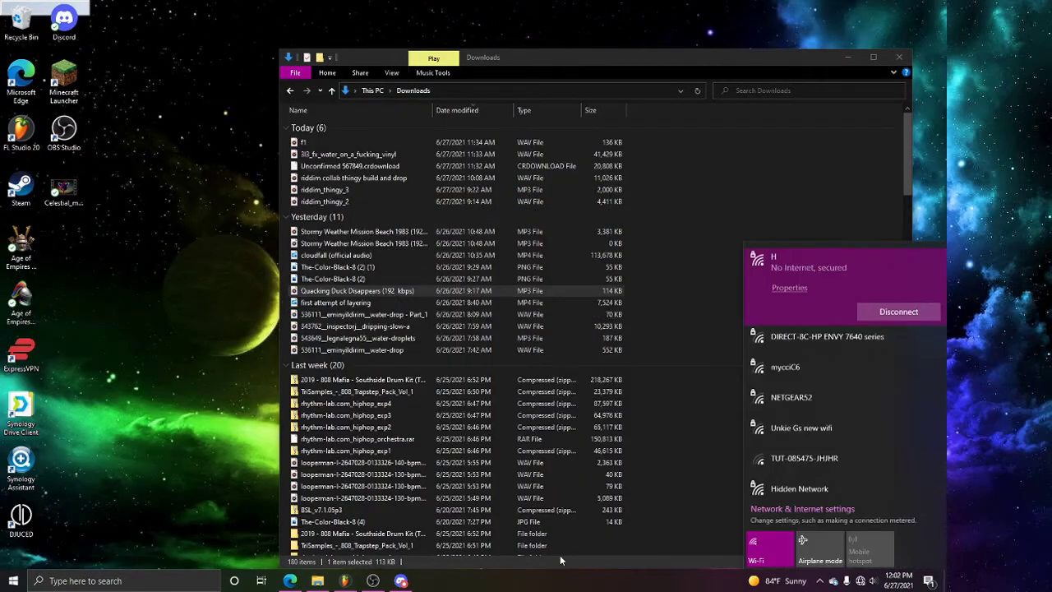
pyautogui.click(560, 554)
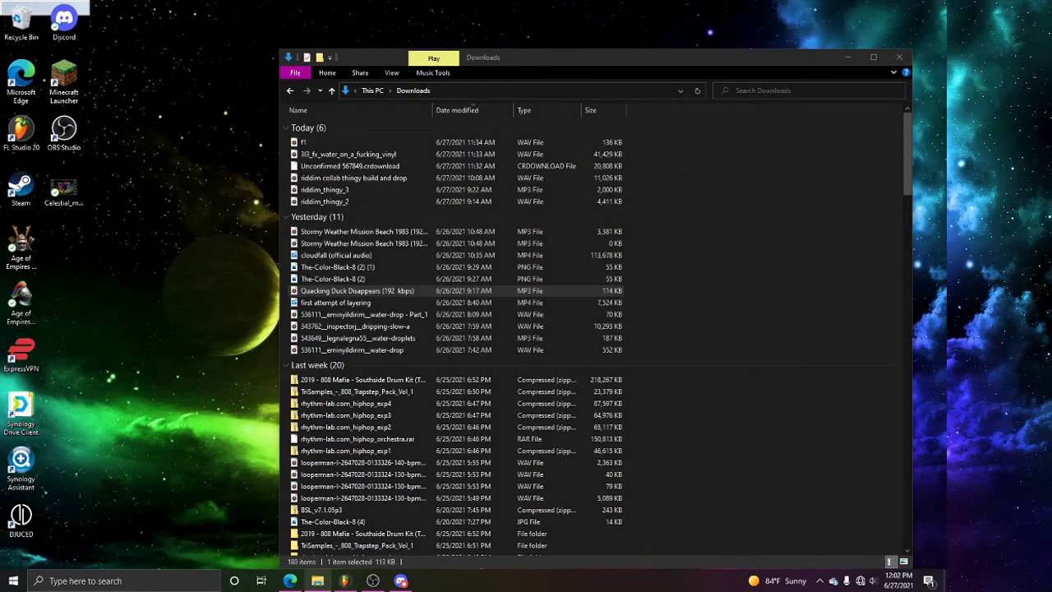
# Step: Switch to FL Studio, rename Pattern 1 as bassline and place its clip on Track 5 from bar 9
pyautogui.click(349, 581)
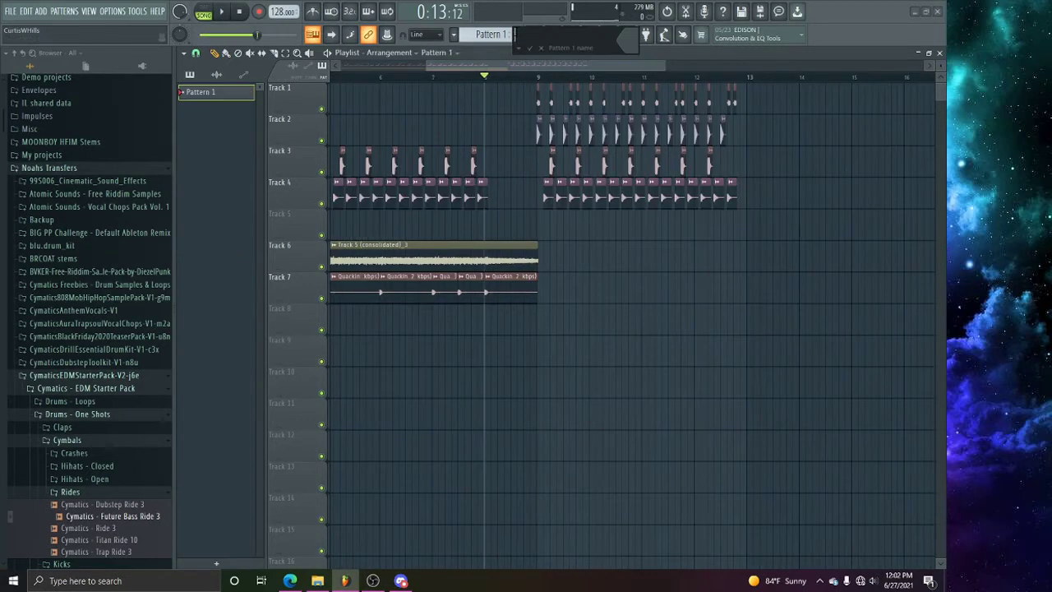
pyautogui.write('ne')
pyautogui.press('Return')
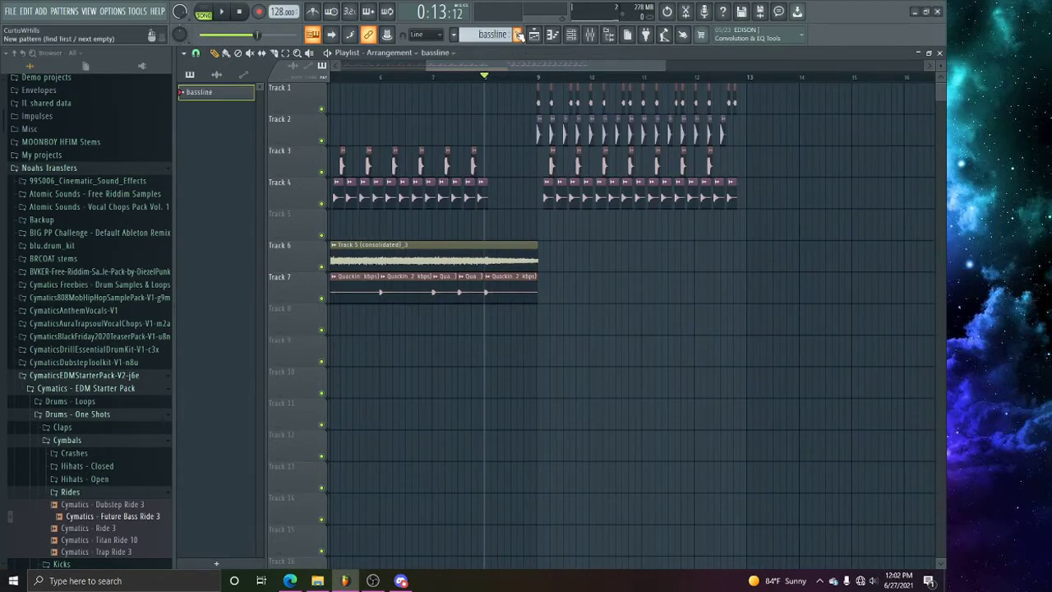
pyautogui.moveTo(559, 318); pyautogui.dragTo(787, 358)
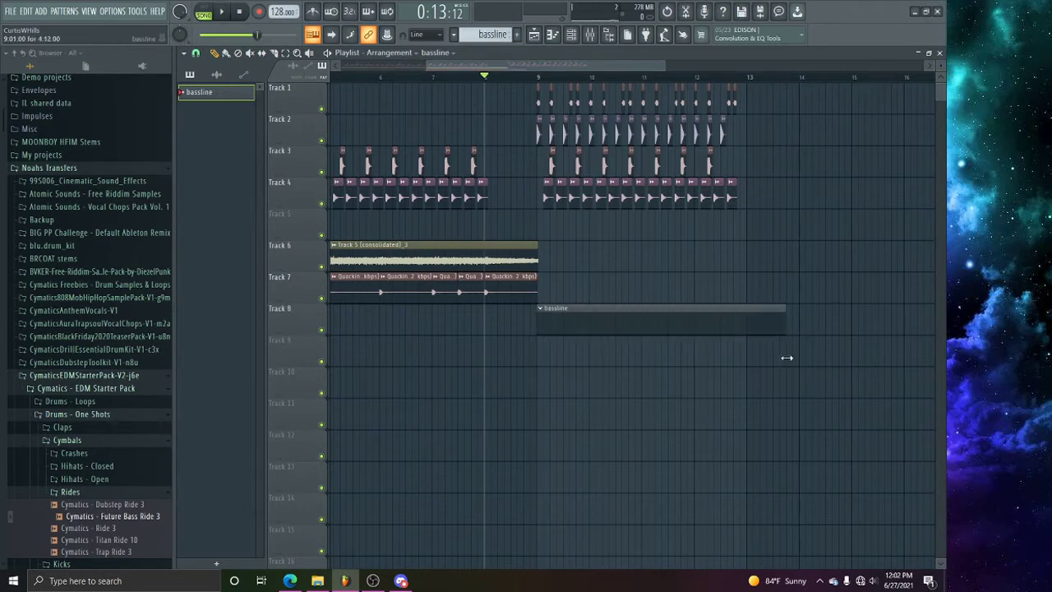
pyautogui.moveTo(565, 326); pyautogui.dragTo(564, 255)
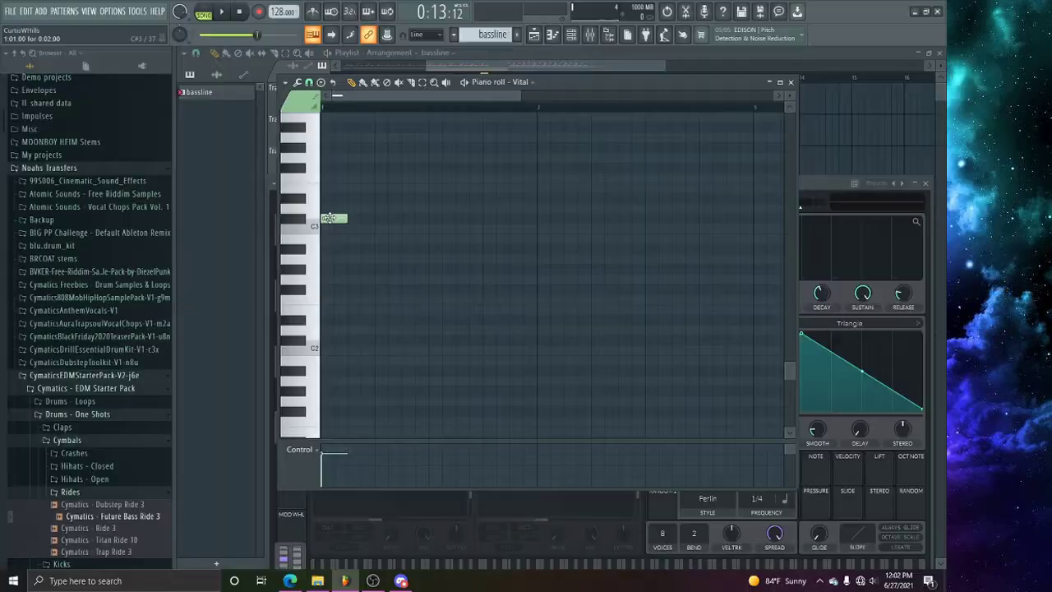
# Step: Write a one-bar bassline for Vital starting near C3 and repeat its clip across bars 9 to 12 on Track 5
pyautogui.moveTo(327, 215)
pyautogui.mouseDown()
pyautogui.moveTo(327, 197)
pyautogui.moveTo(327, 212)
pyautogui.mouseUp()
pyautogui.scroll(2, 329, 113)
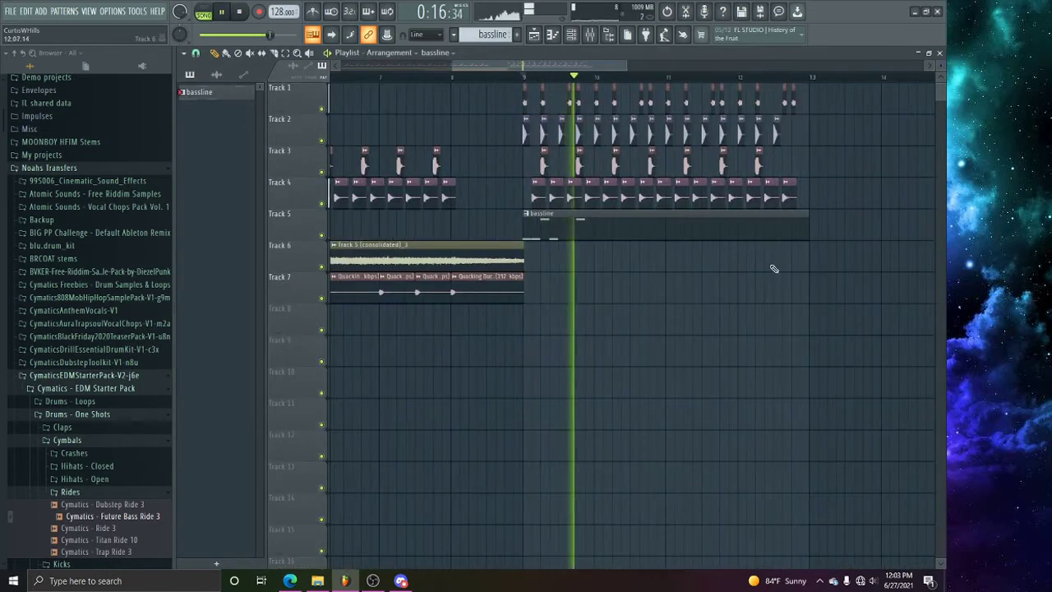
pyautogui.press('space')
pyautogui.moveTo(570, 232); pyautogui.dragTo(651, 234)
pyautogui.click(674, 236)
pyautogui.click(752, 238)
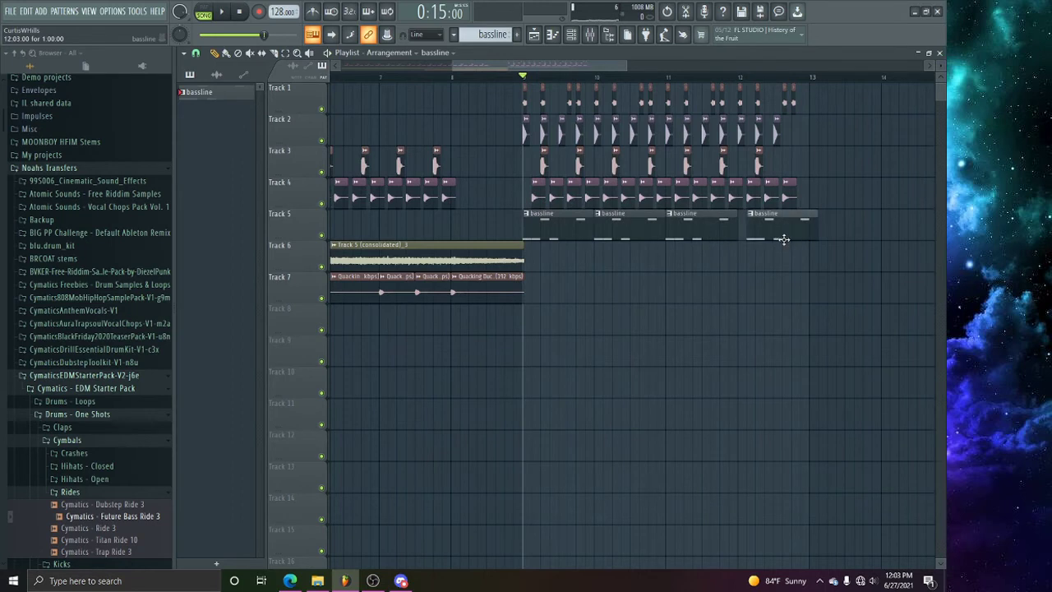
# Step: Repeat a rising Insert 3 volume automation clip on every beat of Track 8 from bar 9 through bar 12
pyautogui.click(580, 41)
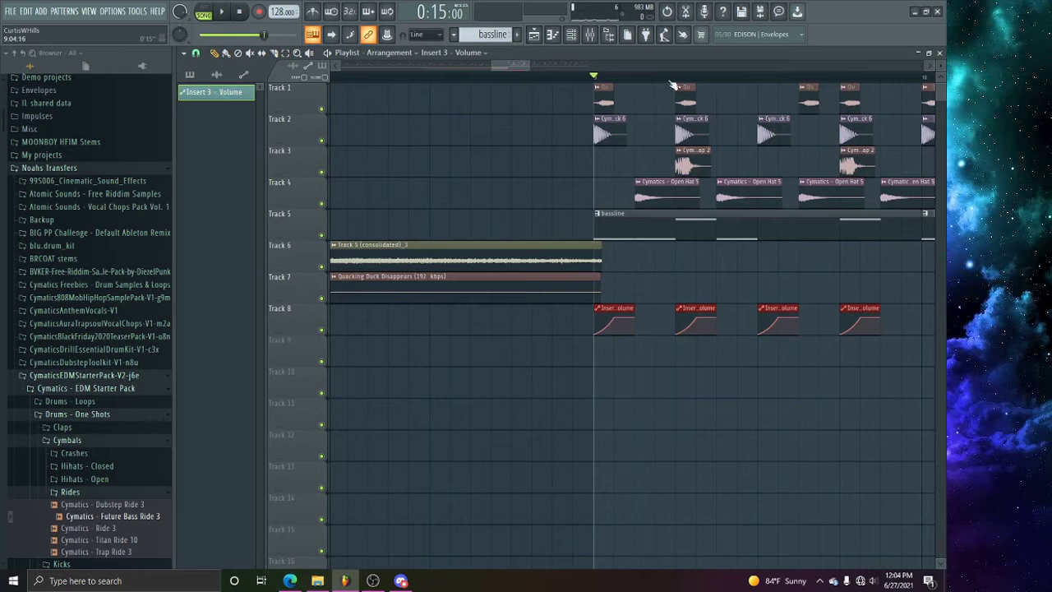
pyautogui.scroll(-8, 672, 86)
pyautogui.hotkey('ctrl', 'b')
pyautogui.click(543, 310)
pyautogui.click(542, 282)
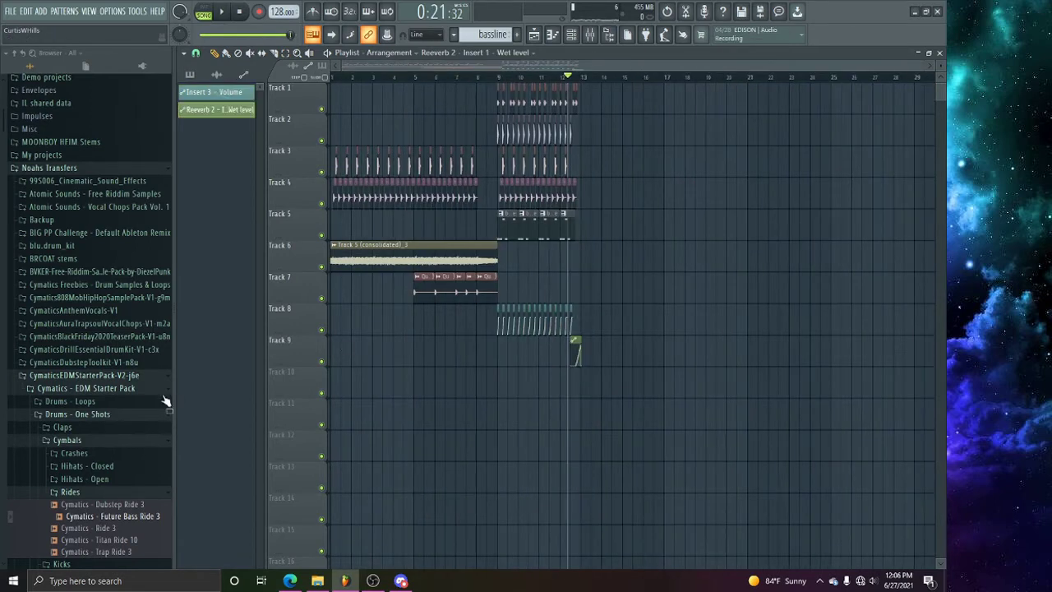
# Step: Place the Dubstep Snare 6 sample on Track 4 before bar 9 and add Fruity Reeverb 2 with a raised wet level on mixer track 6
pyautogui.scroll(-10, 82, 427)
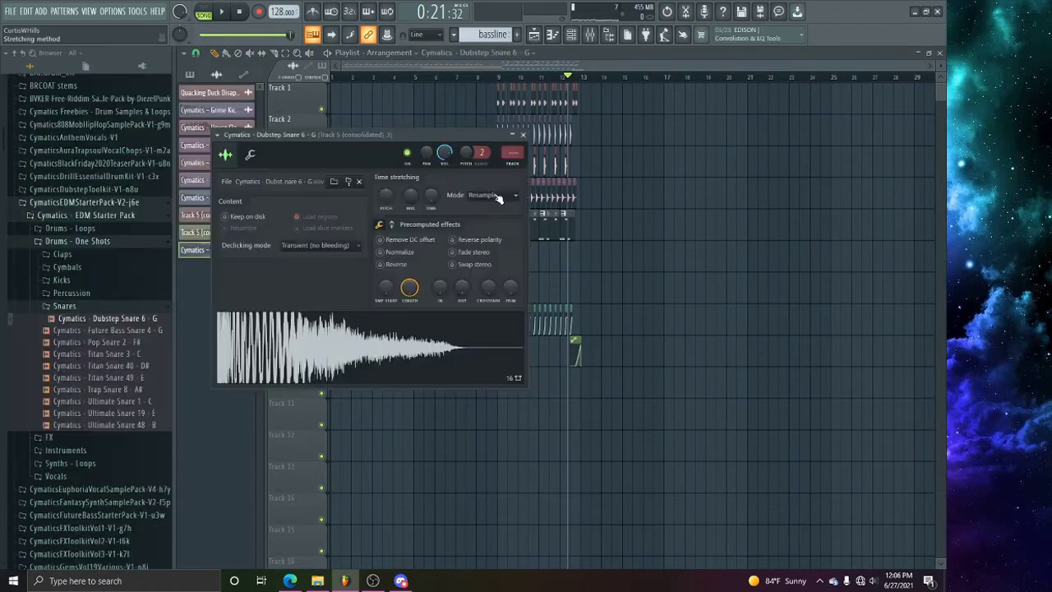
pyautogui.press('F9')
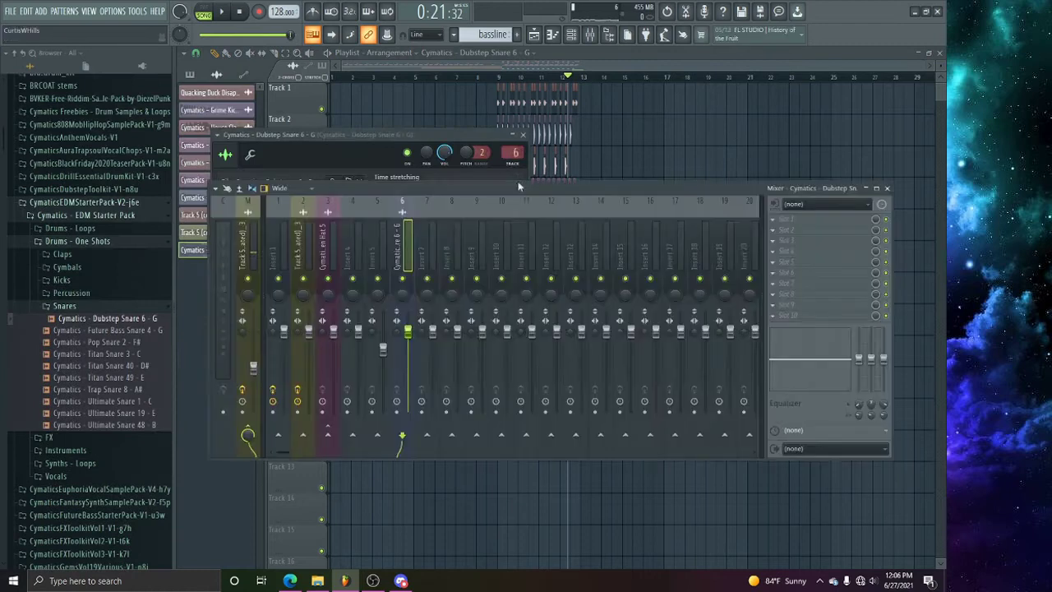
pyautogui.click(866, 215)
pyautogui.click(660, 144)
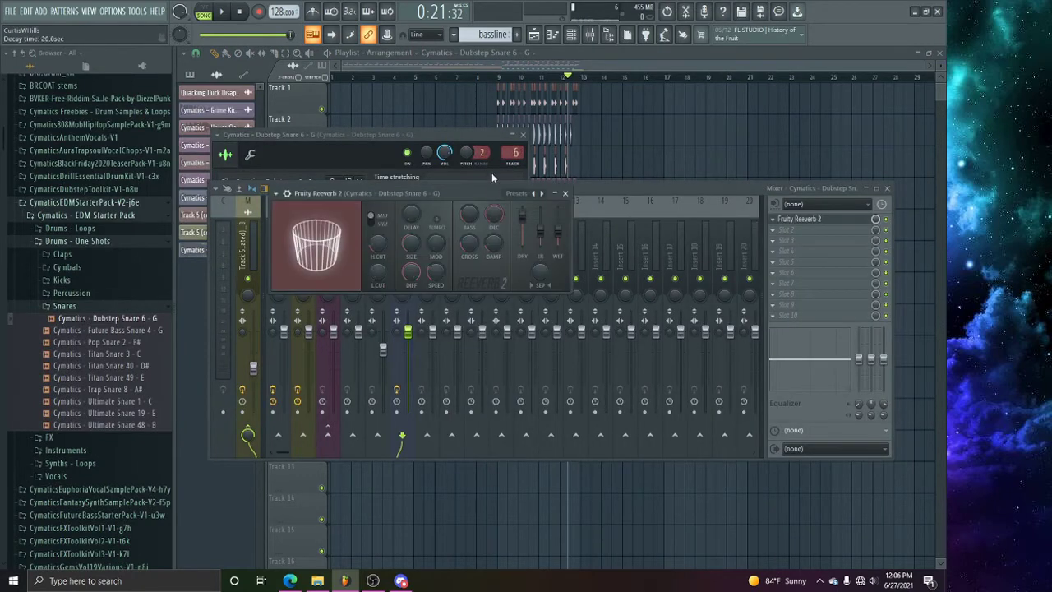
pyautogui.moveTo(558, 234); pyautogui.dragTo(558, 211)
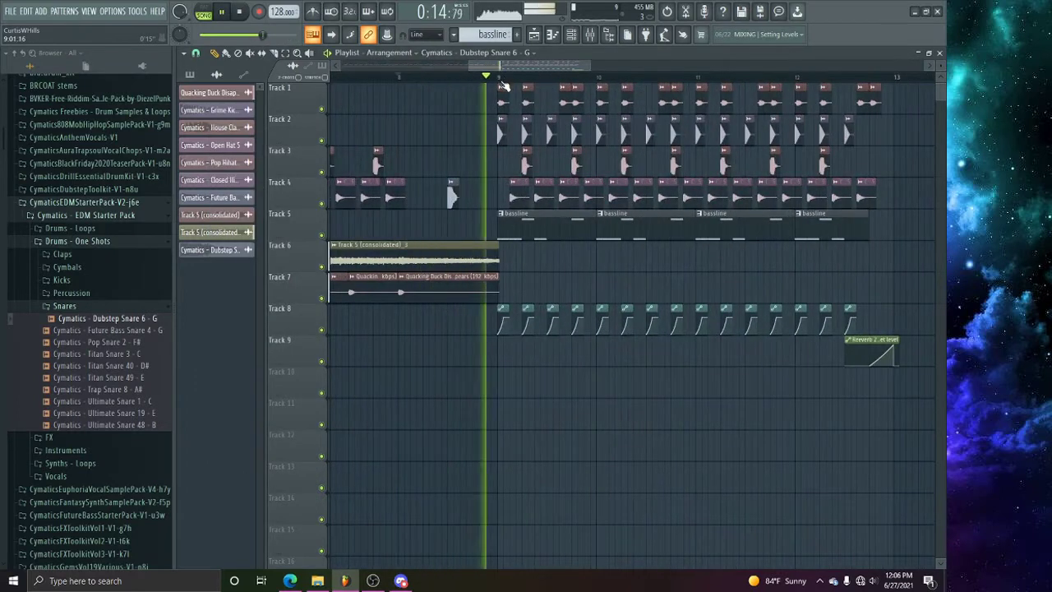
pyautogui.press('space')
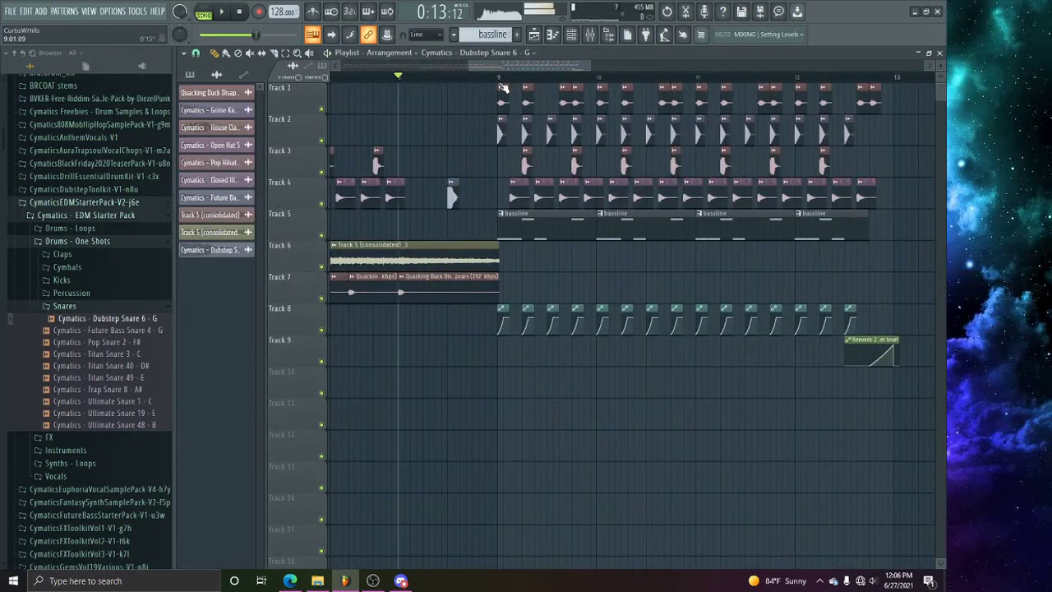
# Step: Create an automation clip for the wet level of Fruity Reeverb 2 on the Dubstep Snare 6 mixer track
pyautogui.click(590, 38)
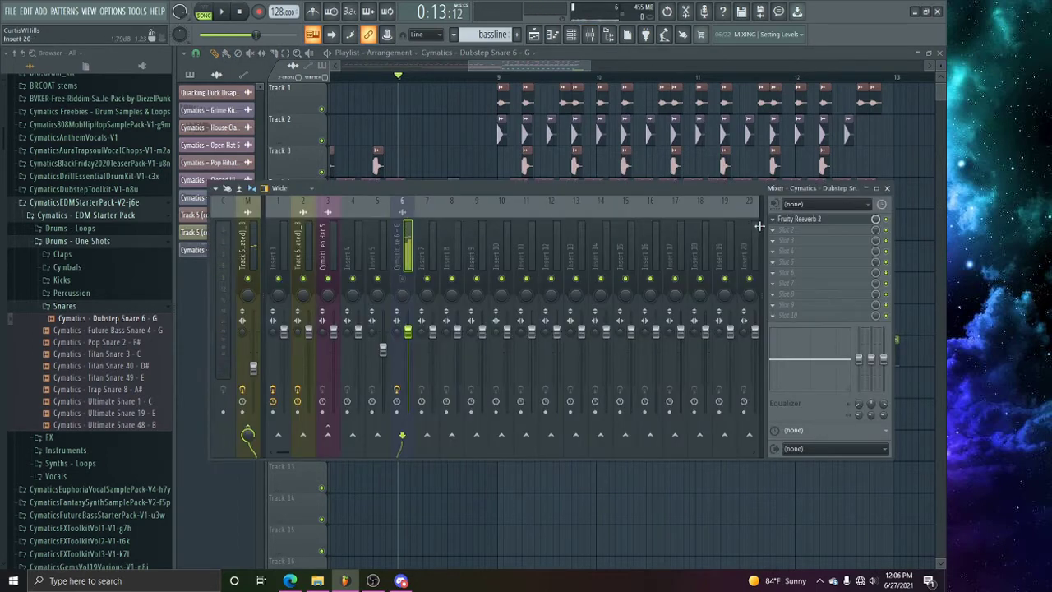
pyautogui.click(797, 220)
pyautogui.rightClick(558, 212)
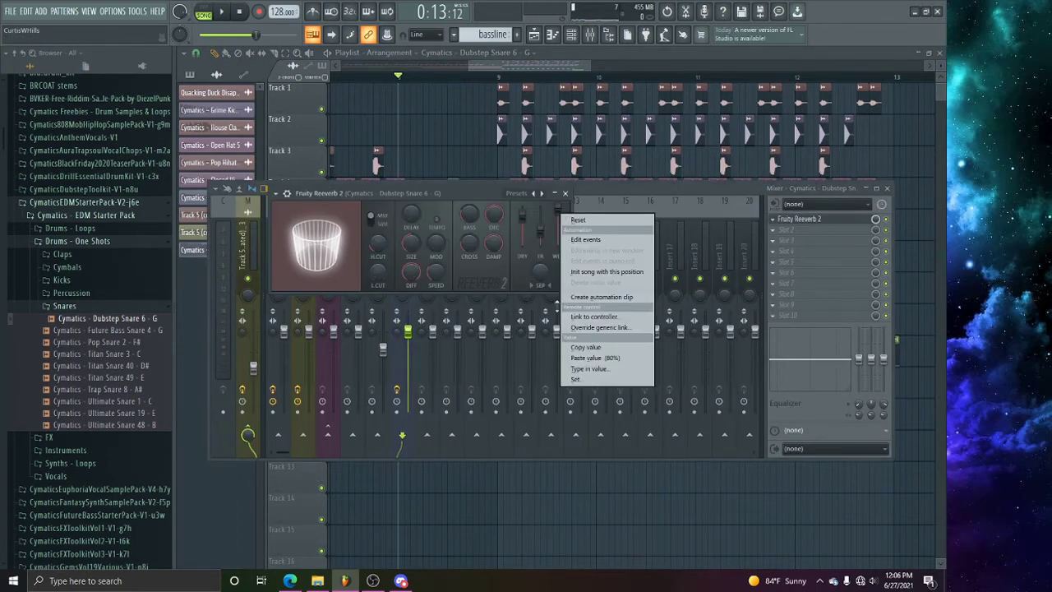
pyautogui.click(580, 301)
pyautogui.rightClick(603, 461)
# Step: Shape the snare reverb wet automation on Track 10 to be high only over the snare before bar 9 and at minimum elsewhere
pyautogui.scroll(-4, 614, 79)
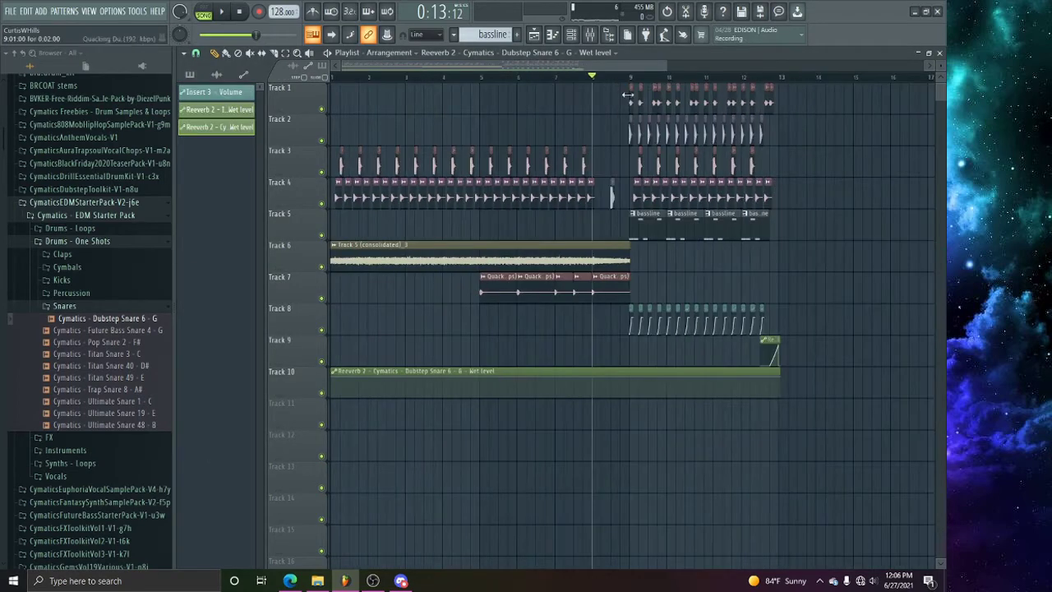
pyautogui.scroll(4, 627, 79)
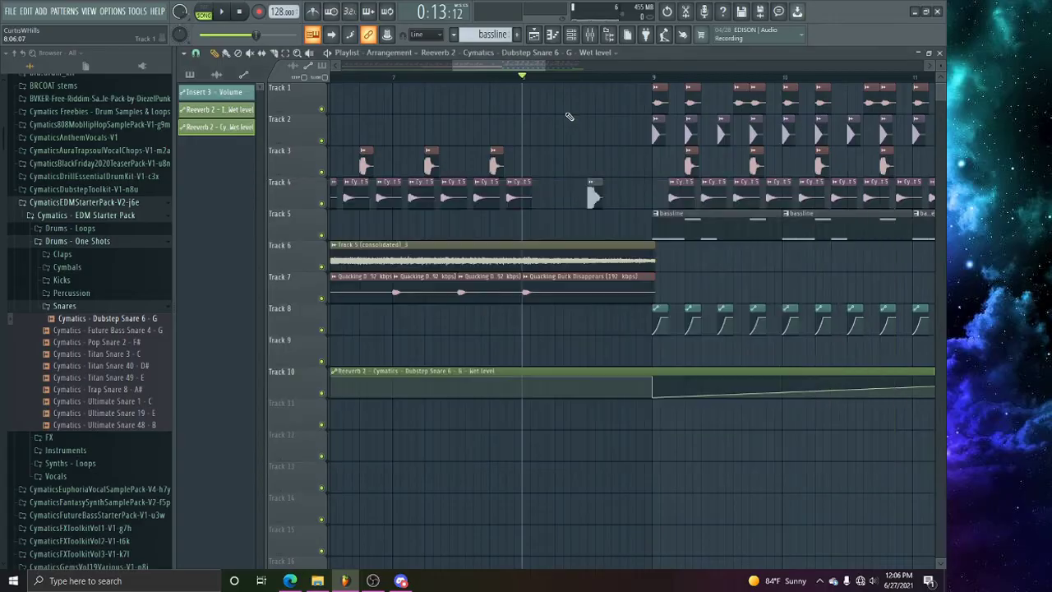
pyautogui.scroll(-5, 526, 78)
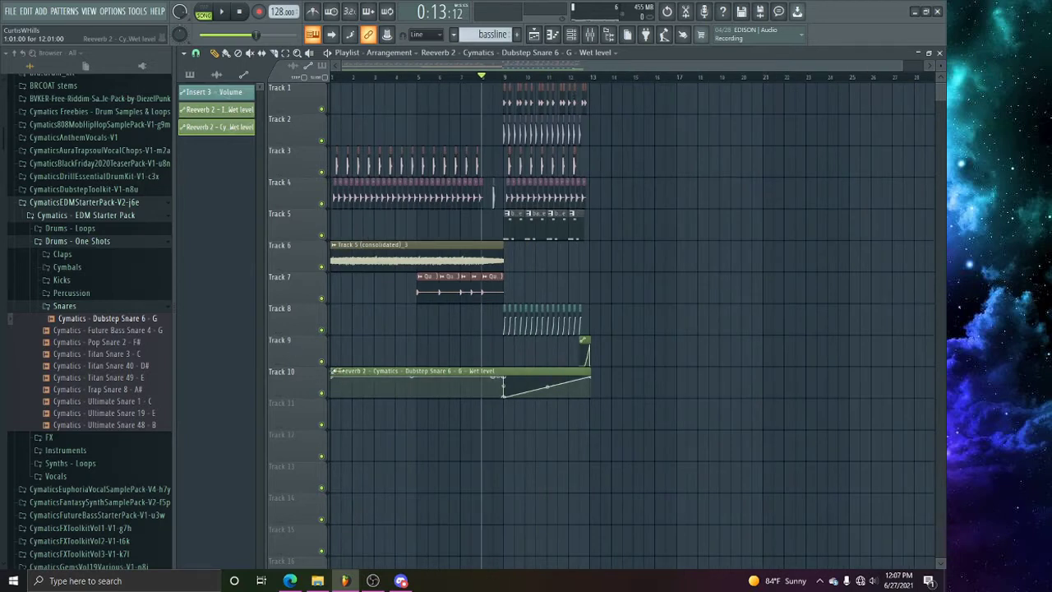
pyautogui.moveTo(333, 371); pyautogui.dragTo(492, 372)
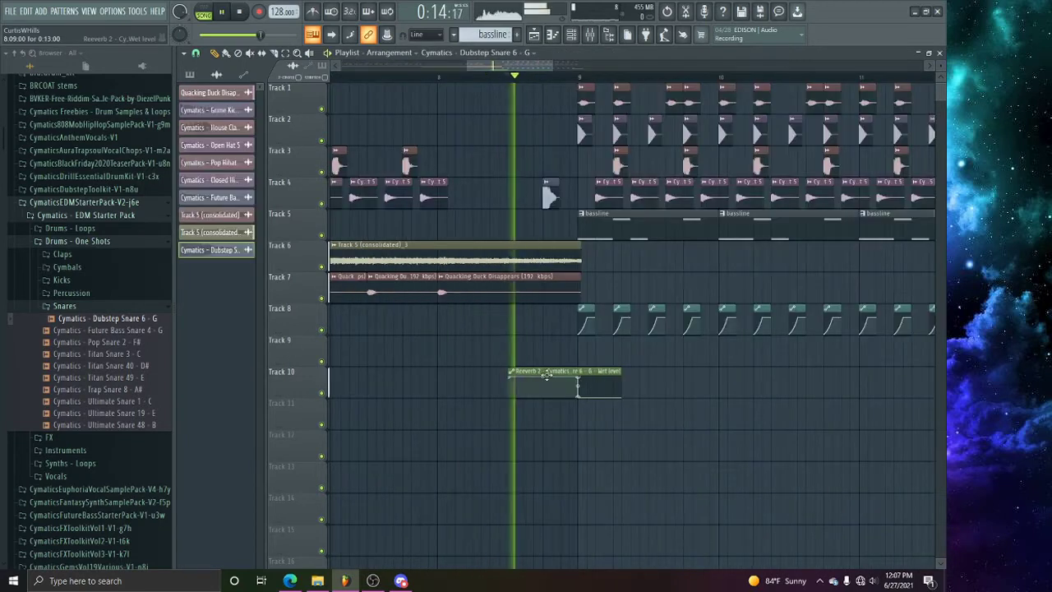
pyautogui.moveTo(580, 383); pyautogui.dragTo(613, 386)
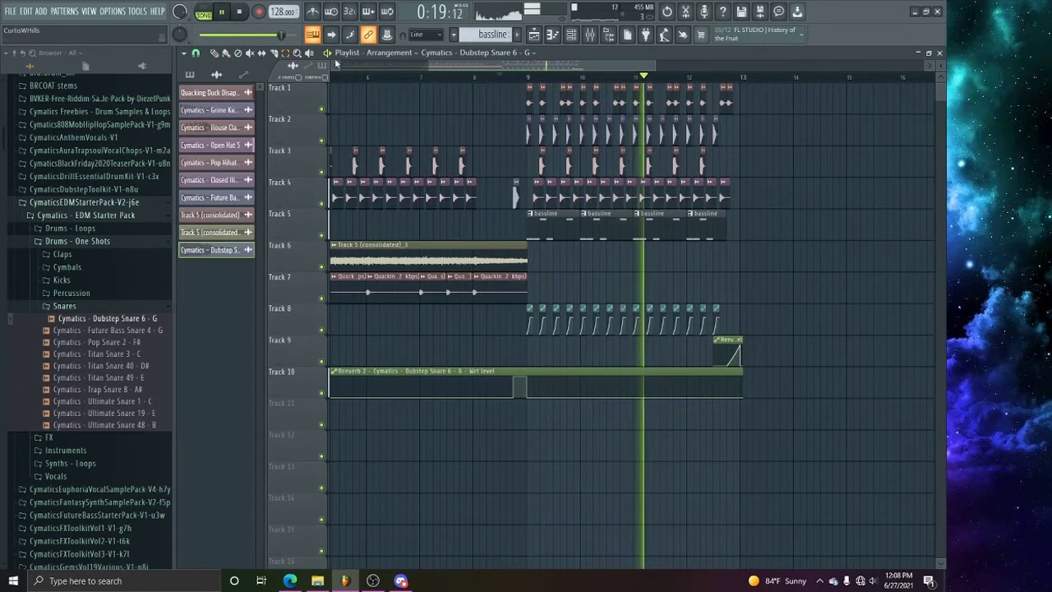
# Step: Duplicate the clips of bars 9 to 12 on Tracks 1 to 5 and Track 8 so the copy starts at bar 13
pyautogui.moveTo(586, 136); pyautogui.dragTo(533, 105)
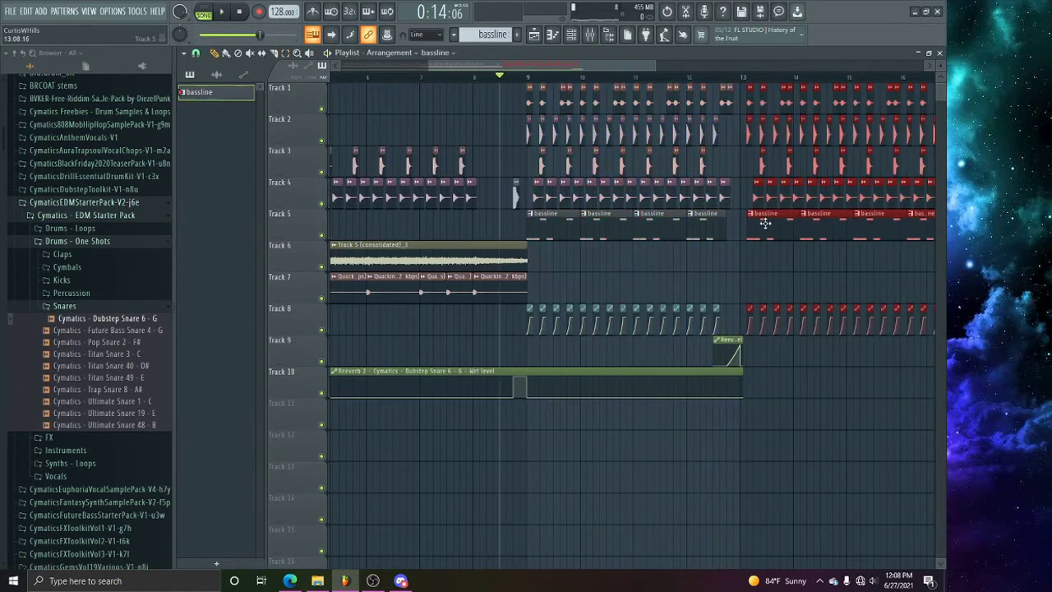
pyautogui.moveTo(765, 224); pyautogui.dragTo(753, 230)
pyautogui.click(744, 80)
pyautogui.scroll(-2, 748, 82)
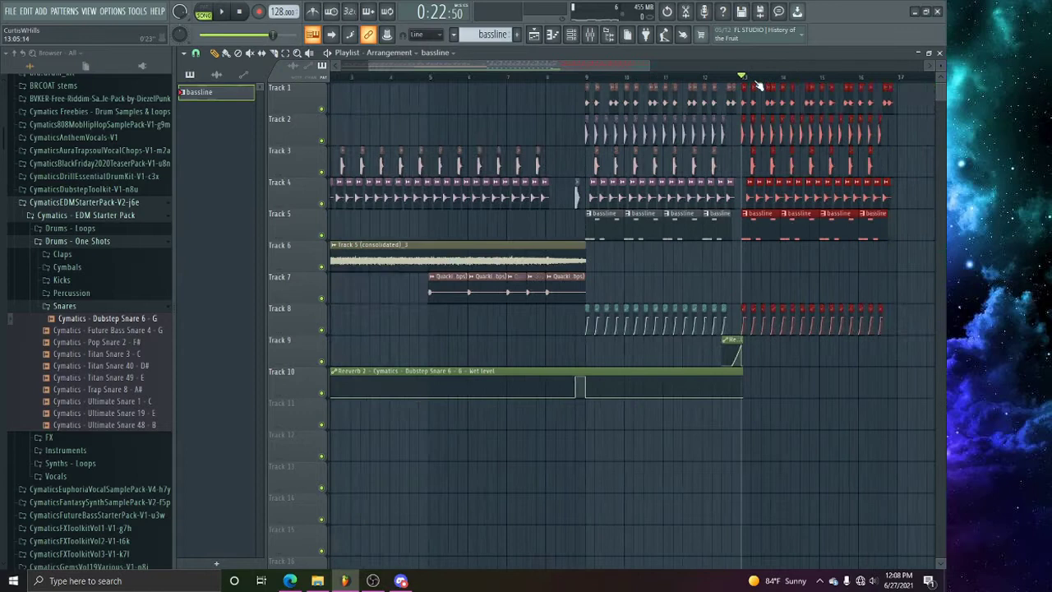
# Step: Create a channel pitch automation clip for the Quacking Duck sample on Track 11, rising from bar 13 towards bar 17
pyautogui.scroll(3, 757, 84)
pyautogui.doubleClick(740, 101)
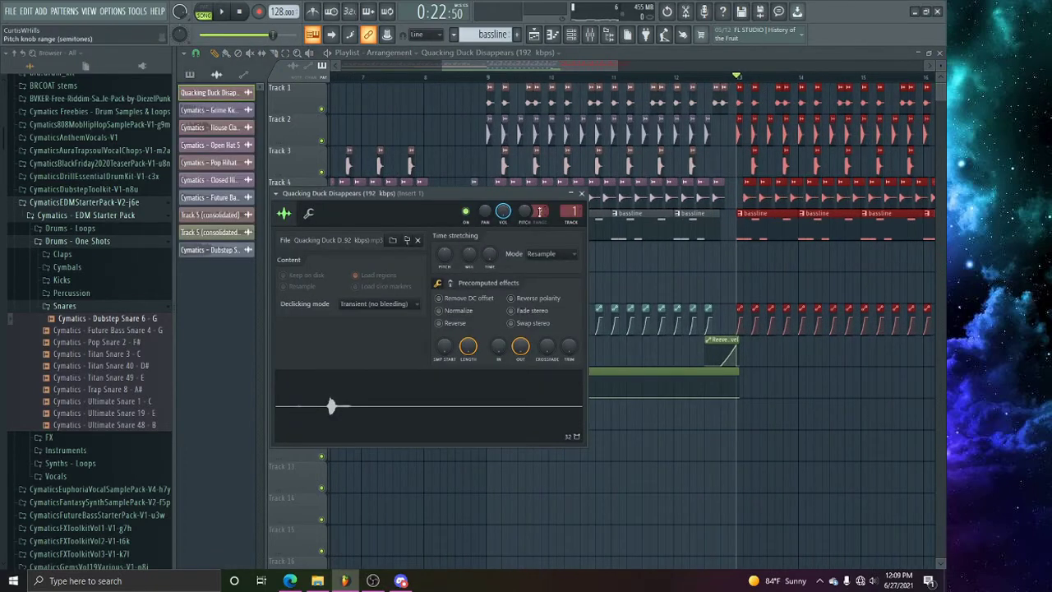
pyautogui.rightClick(534, 215)
pyautogui.click(568, 302)
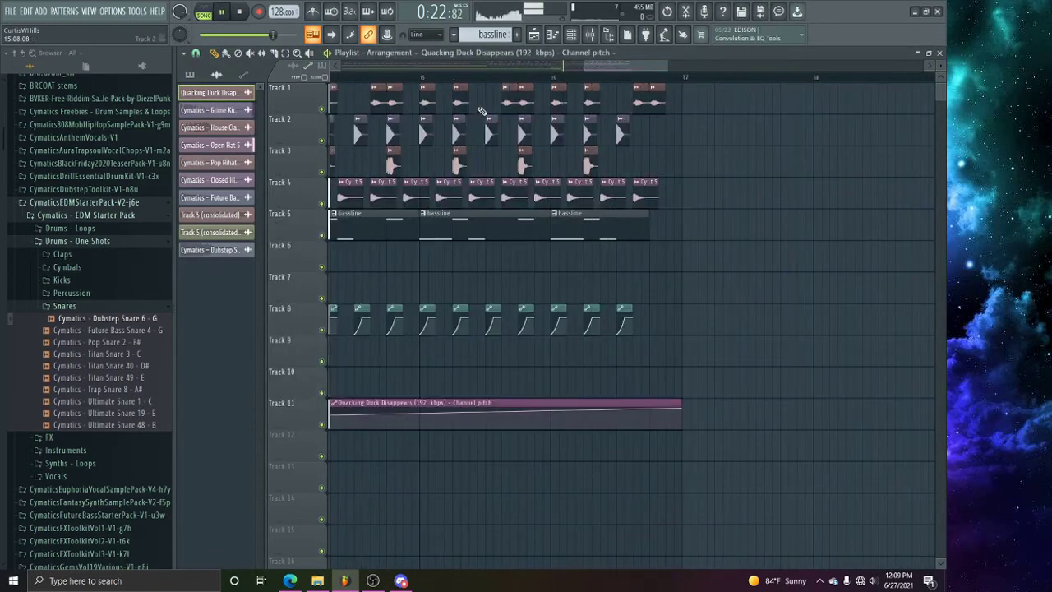
pyautogui.press('space')
pyautogui.scroll(3, 580, 78)
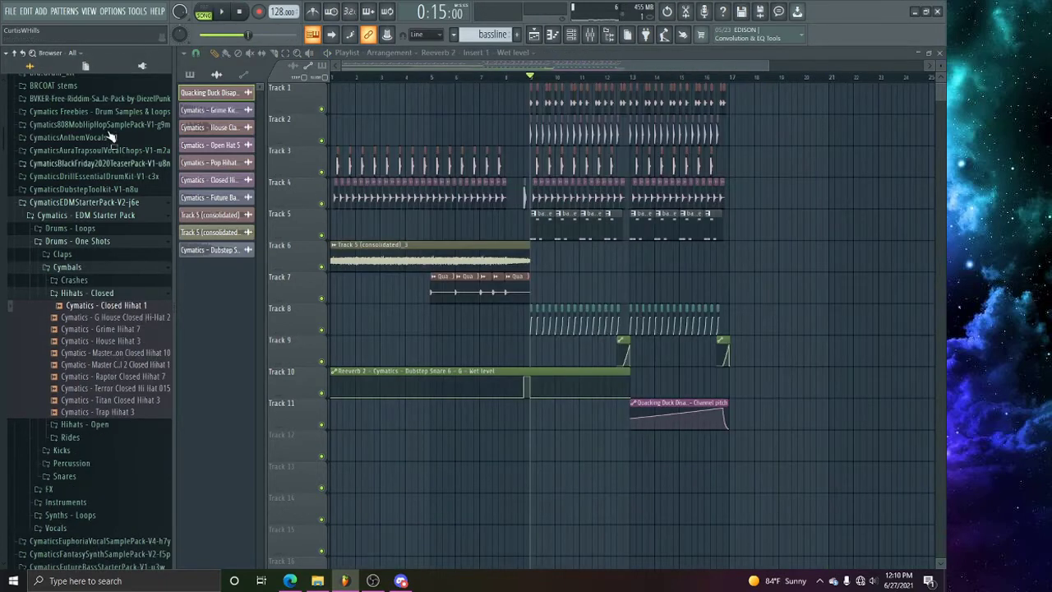
# Step: Place Cymatics Closed Hihat 1 on Track 6 at bar 17, repeat it through bar 20 and play the section
pyautogui.click(738, 266)
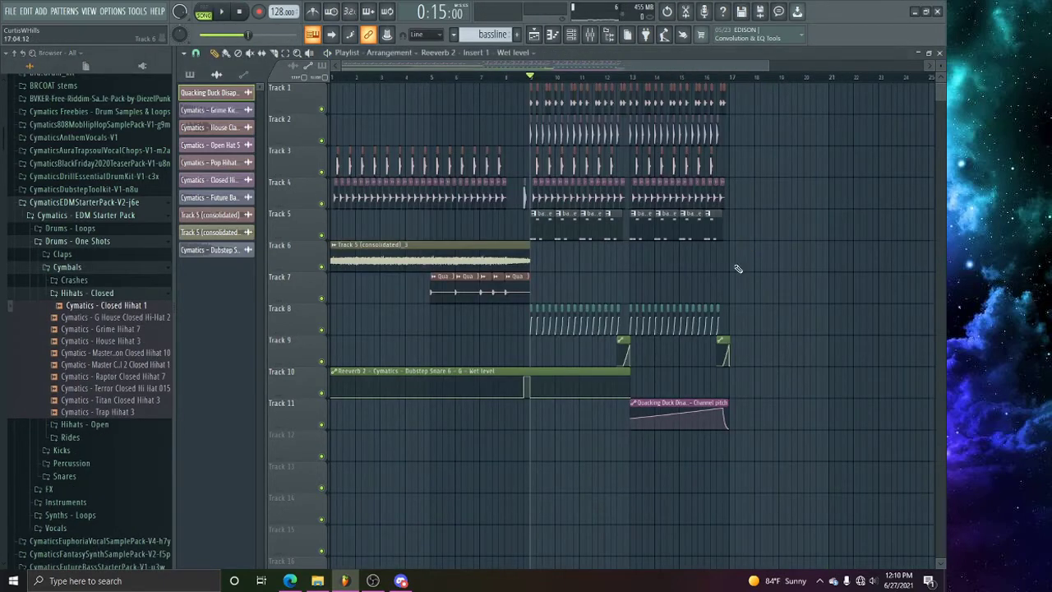
pyautogui.moveTo(120, 314); pyautogui.dragTo(701, 282)
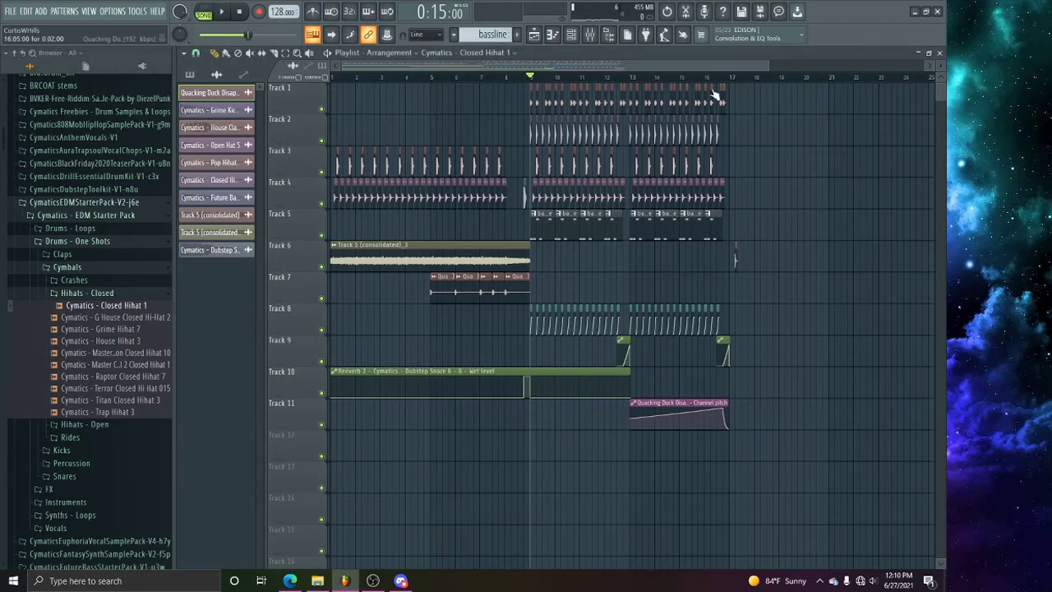
pyautogui.scroll(4, 754, 80)
pyautogui.moveTo(481, 261); pyautogui.dragTo(778, 277)
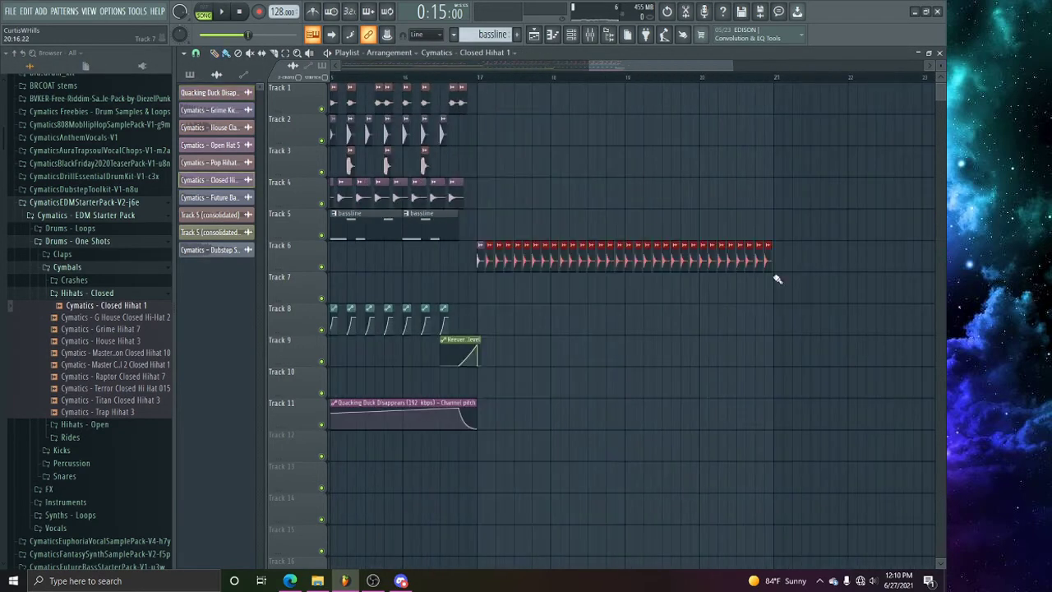
pyautogui.click(480, 81)
pyautogui.press('space')
pyautogui.scroll(-4, 484, 81)
pyautogui.scroll(6, 483, 81)
pyautogui.press('space')
# Step: Duplicate the Track 1 to 5 clips from the snare before bar 9 through bar 16 so the copied section continues from bar 17
pyautogui.moveTo(528, 237); pyautogui.dragTo(448, 94)
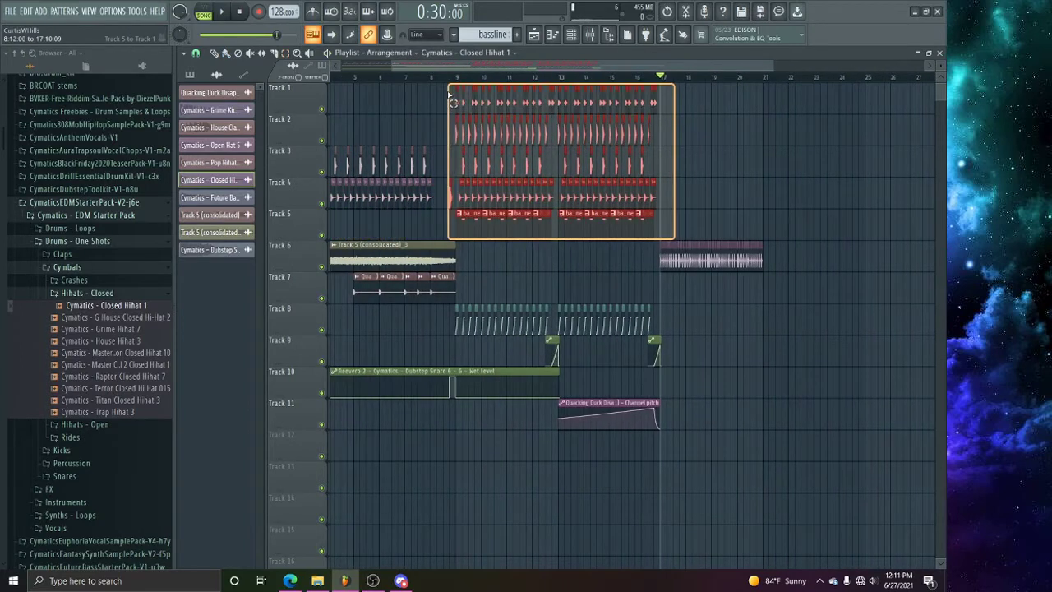
pyautogui.hotkey('ctrl', 'b')
pyautogui.press('space')
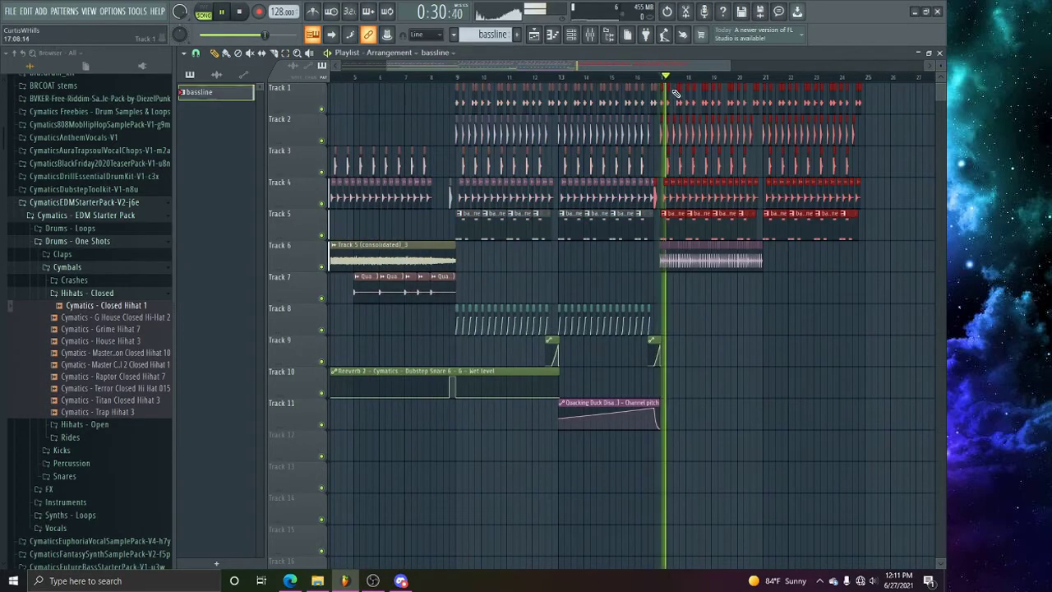
pyautogui.scroll(3, 667, 86)
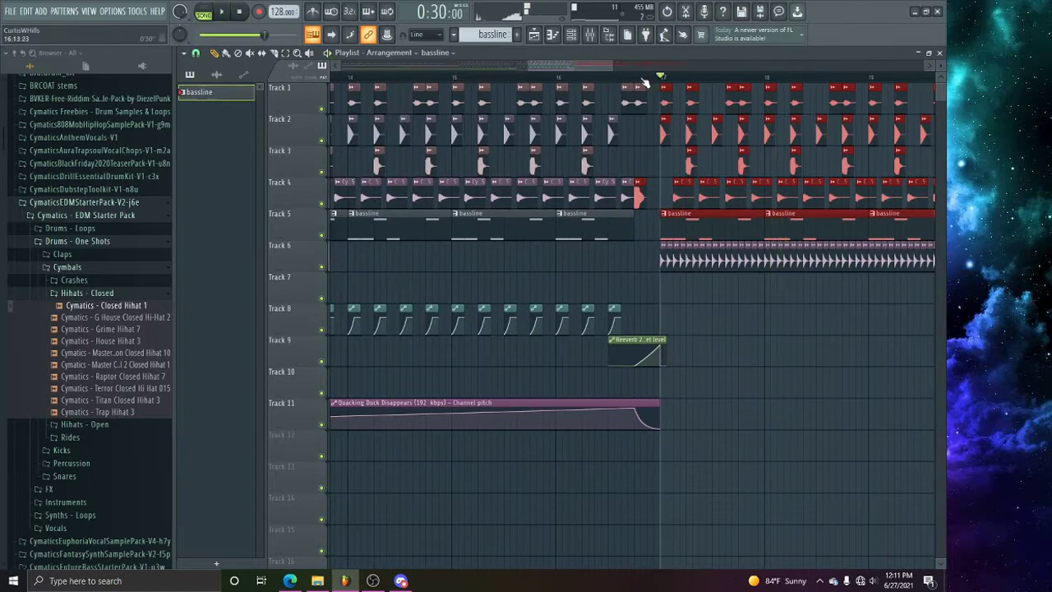
pyautogui.press('space')
# Step: Place a shortened copy of the snare reverb wet automation on Track 10 over the snare just before bar 17
pyautogui.click(638, 78)
pyautogui.click(645, 216)
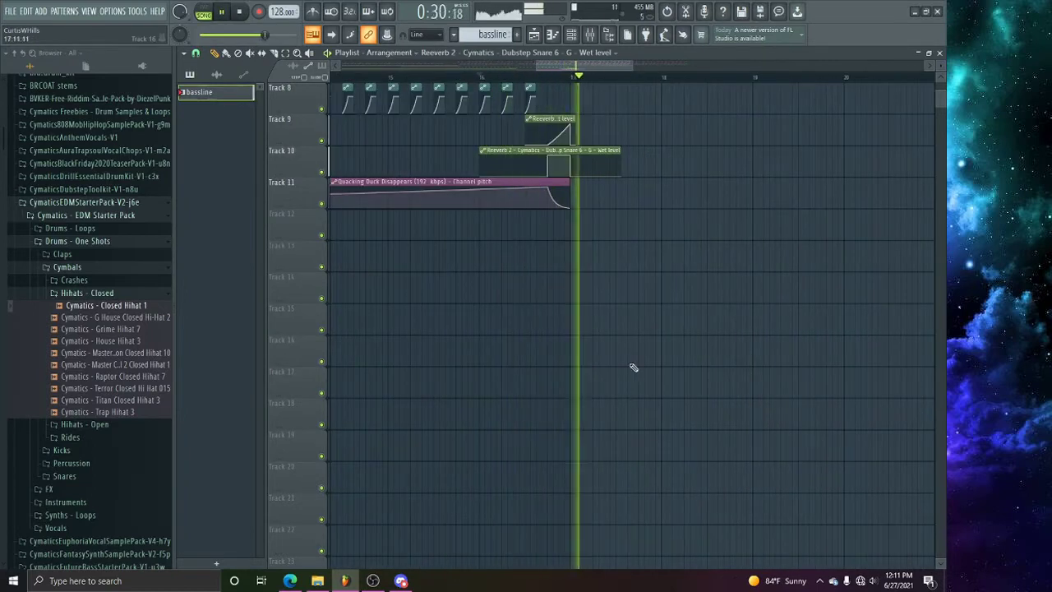
pyautogui.scroll(4, 632, 357)
pyautogui.scroll(1, 653, 81)
# Step: Assign the Cymatics Closed Hihat 1 sample to free mixer track 7 and open the routing options of mixer track 3
pyautogui.scroll(-4, 627, 82)
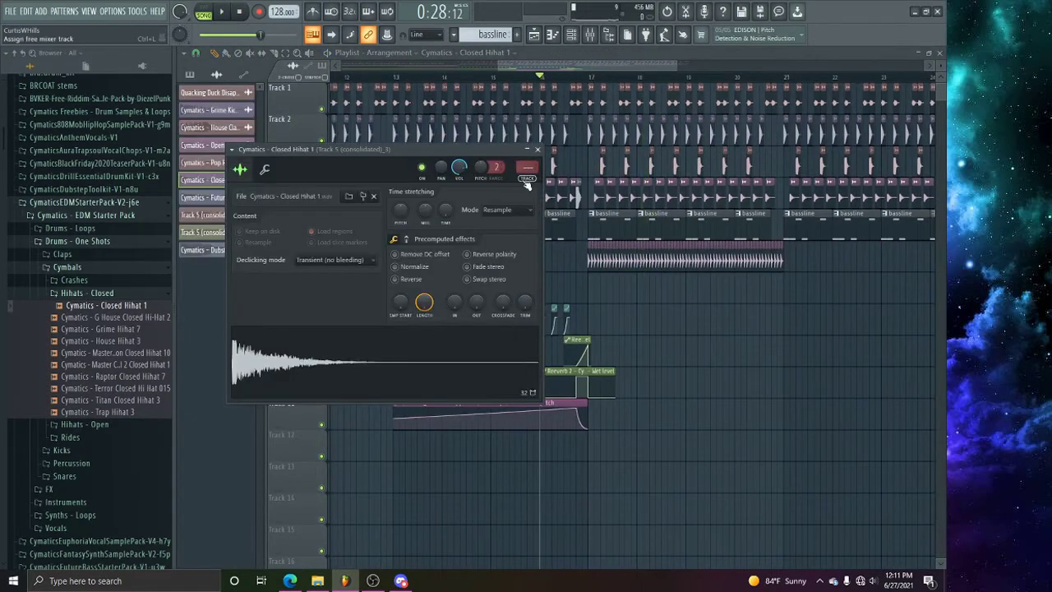
pyautogui.click(526, 179)
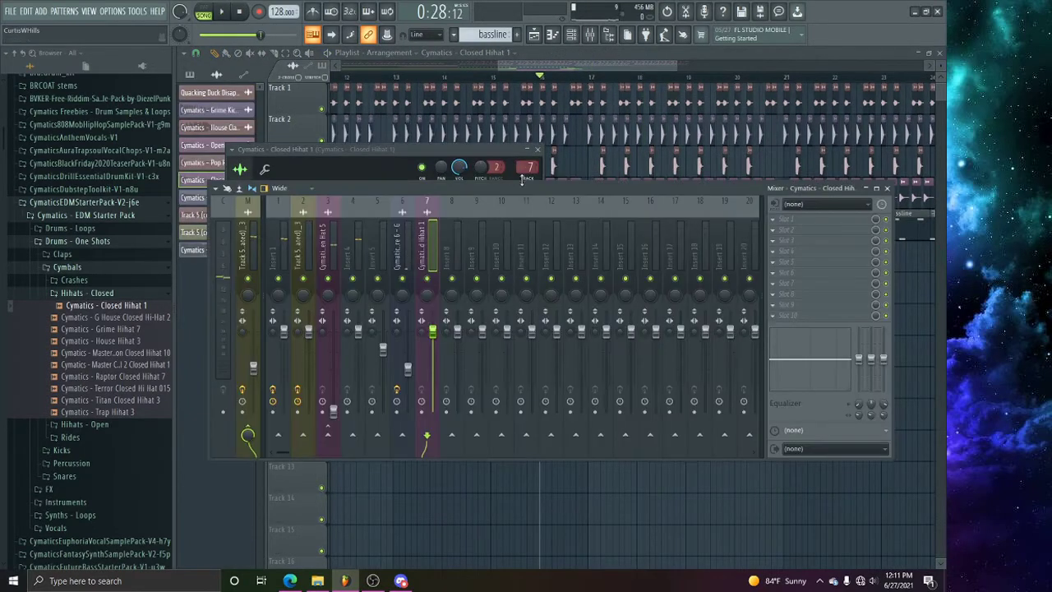
pyautogui.rightClick(328, 434)
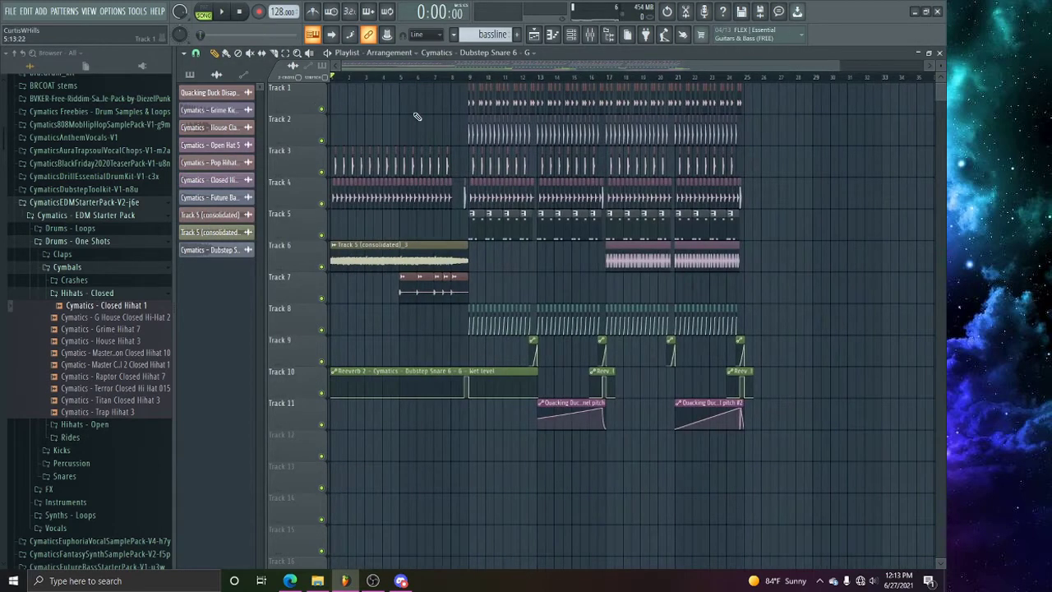
# Step: Change the bassline's second note to A2, third to D#2 and last to A2, and play the arrangement from bar 9
pyautogui.click(479, 240)
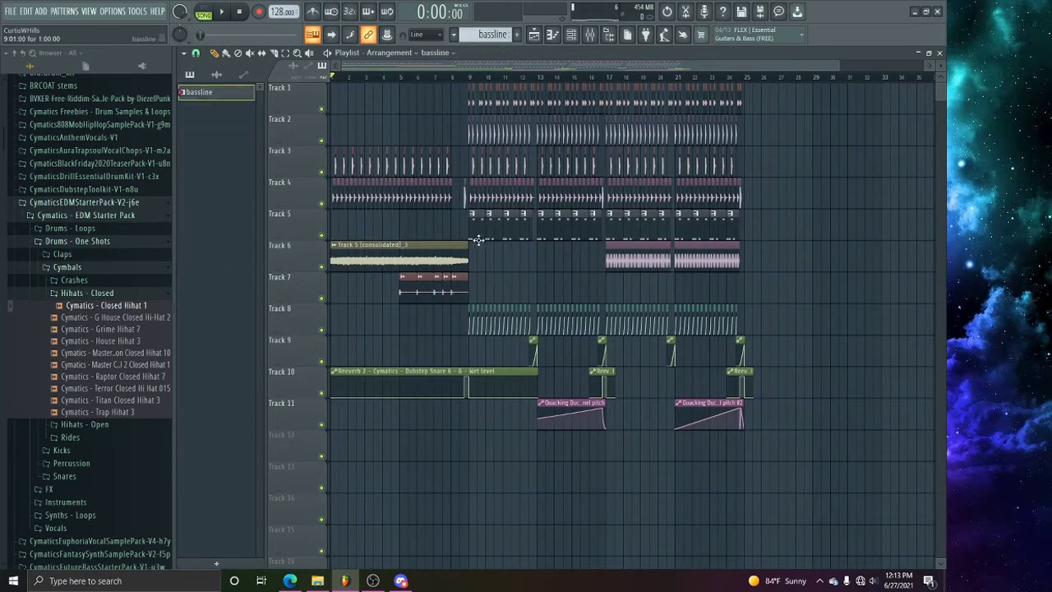
pyautogui.doubleClick(476, 213)
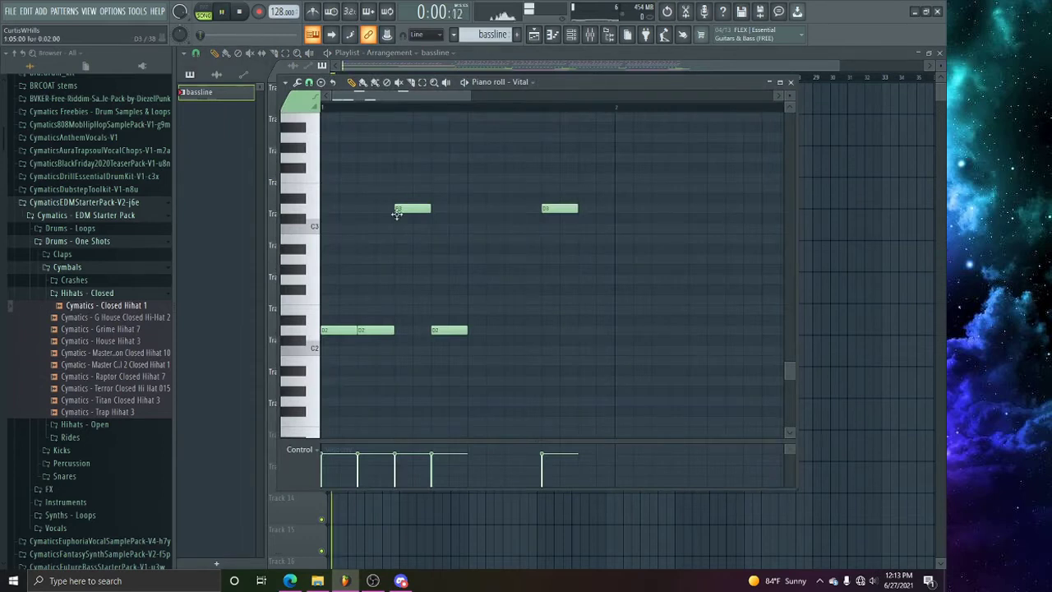
pyautogui.moveTo(396, 212); pyautogui.dragTo(397, 233)
pyautogui.moveTo(336, 329); pyautogui.dragTo(337, 309)
pyautogui.press('space')
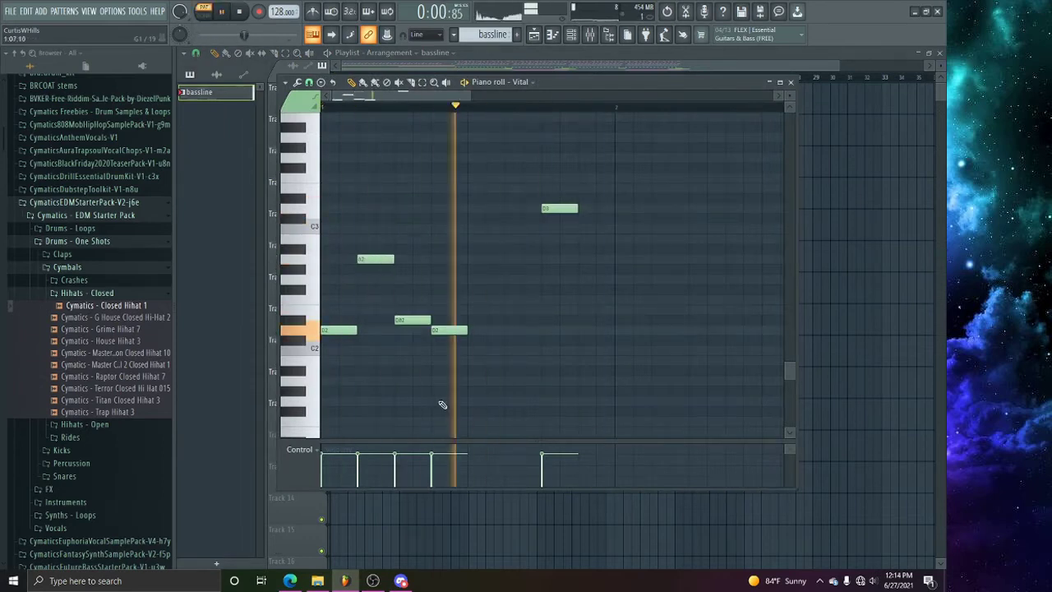
pyautogui.moveTo(559, 208); pyautogui.dragTo(560, 258)
pyautogui.click(523, 167)
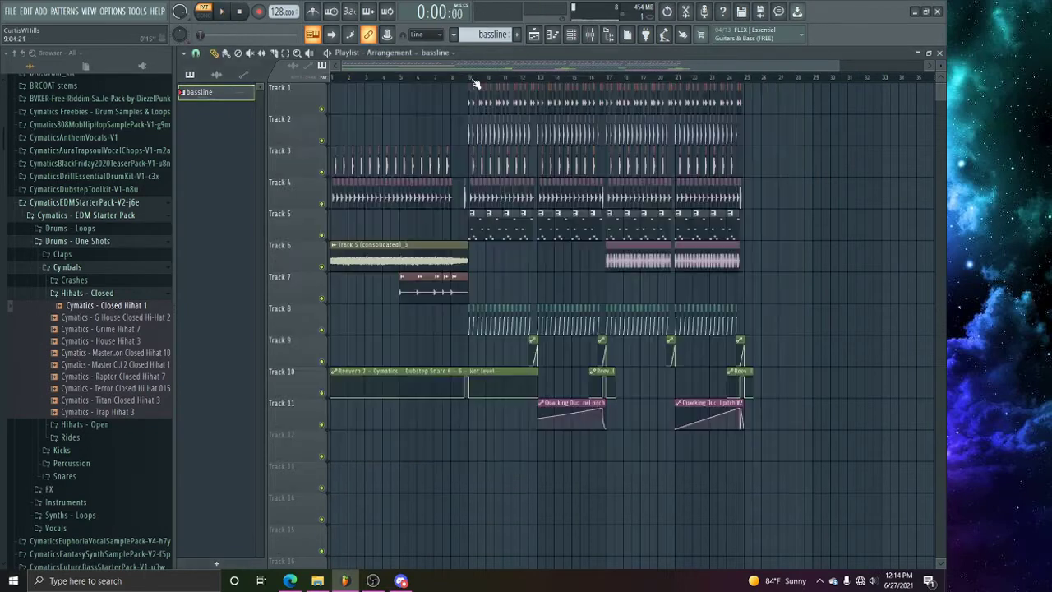
pyautogui.click(474, 78)
pyautogui.press('space')
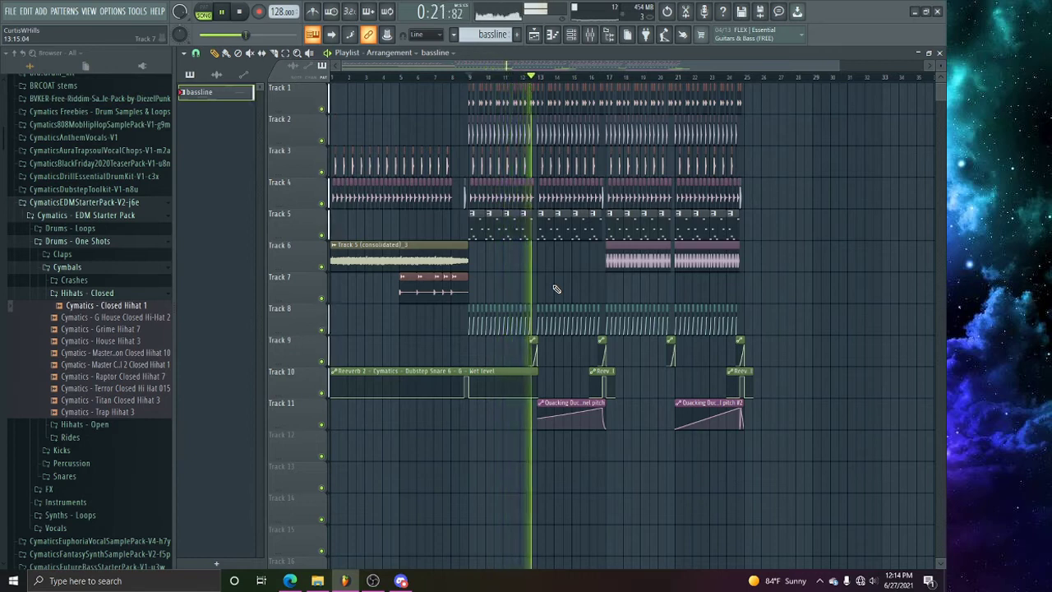
pyautogui.press('space')
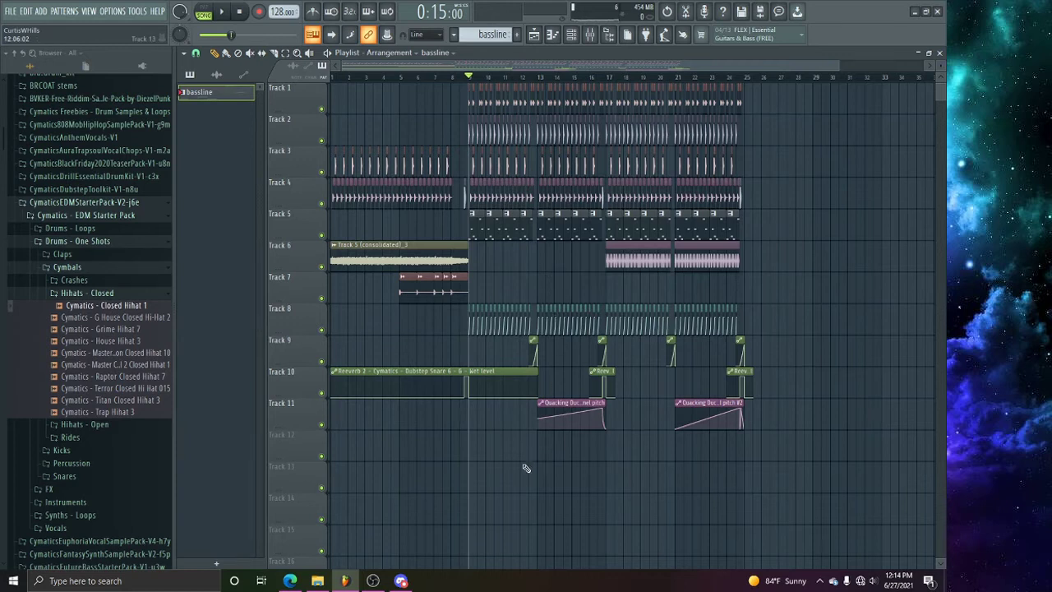
# Step: Find the Cymatics Trap Snare 8 sample in the Snares folder and place it on Track 2 in bar 25
pyautogui.click(164, 474)
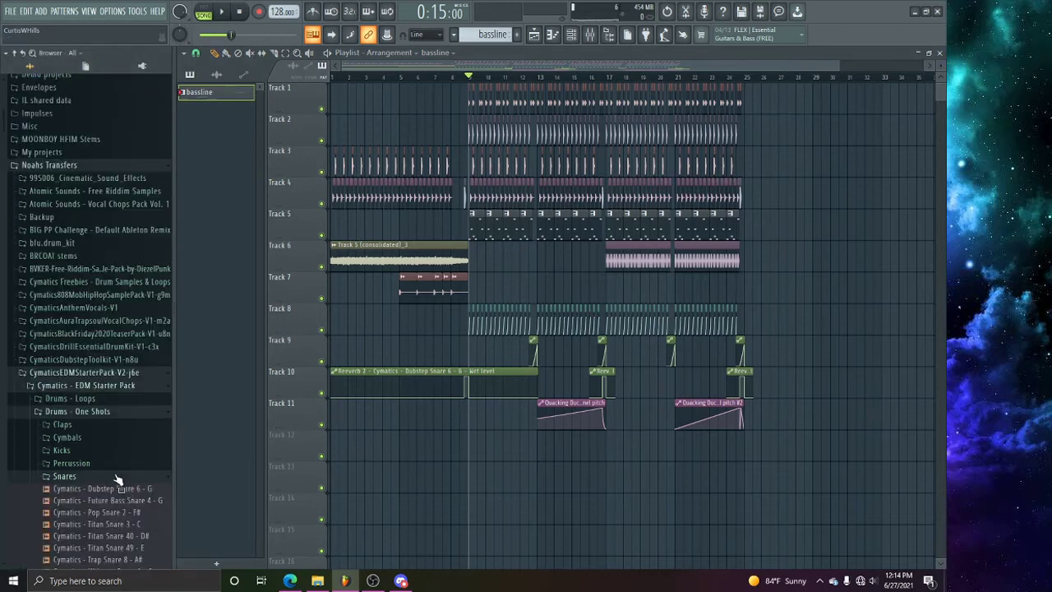
pyautogui.click(134, 432)
pyautogui.click(132, 418)
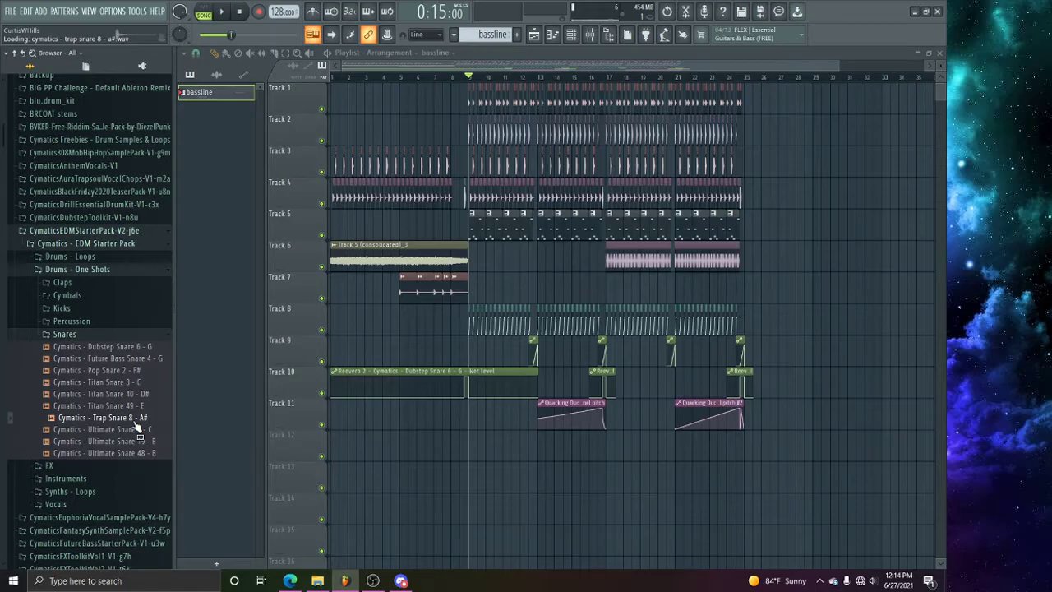
pyautogui.moveTo(137, 420); pyautogui.dragTo(655, 135)
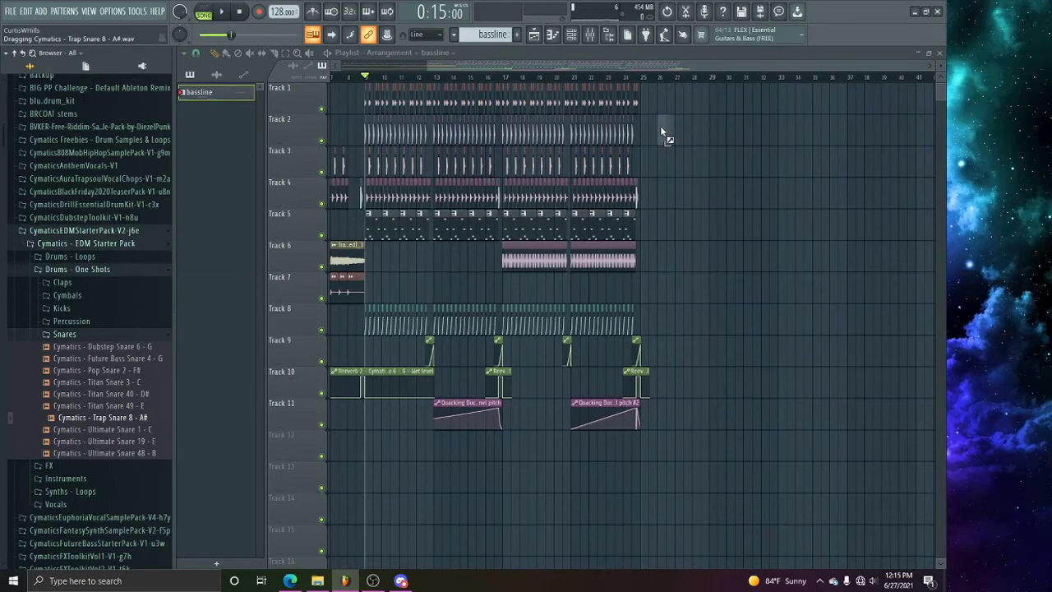
pyautogui.scroll(5, 658, 77)
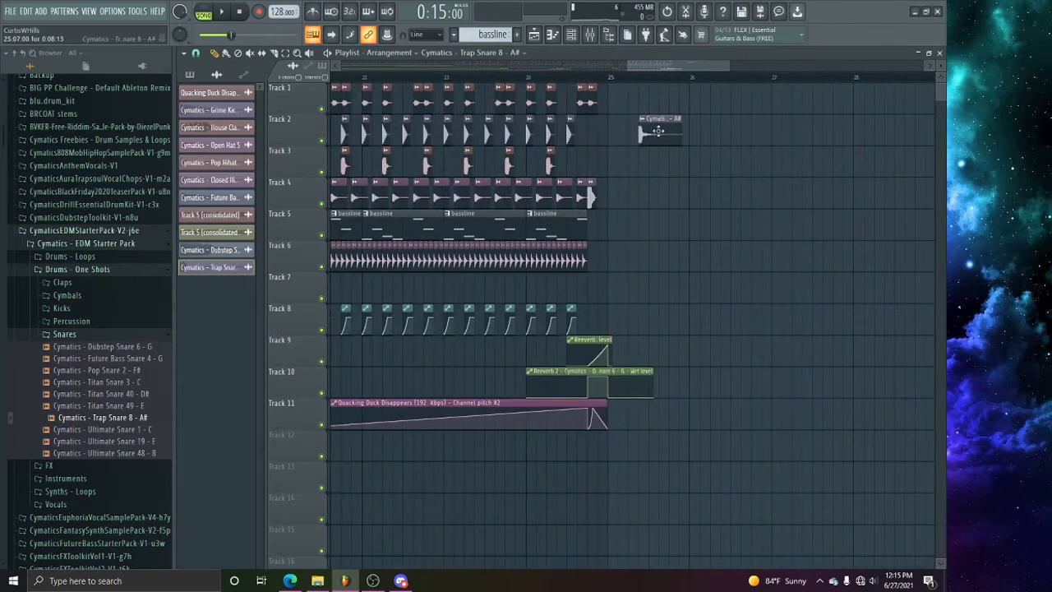
pyautogui.scroll(-5, 648, 103)
pyautogui.scroll(-5, 645, 81)
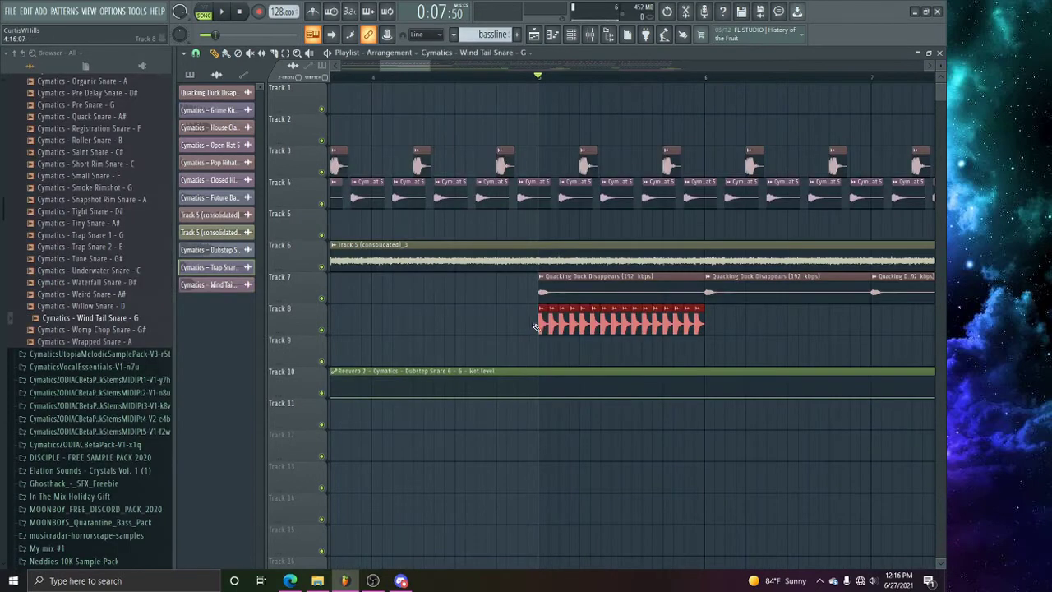
# Step: Repeat the Wind Tail Snare clips on Track 8 so the roll runs from bar 5 through bar 7
pyautogui.moveTo(541, 327)
pyautogui.mouseDown()
pyautogui.moveTo(942, 355)
pyautogui.moveTo(754, 356)
pyautogui.moveTo(632, 315)
pyautogui.mouseUp()
pyautogui.hotkey('ctrl', 'b')
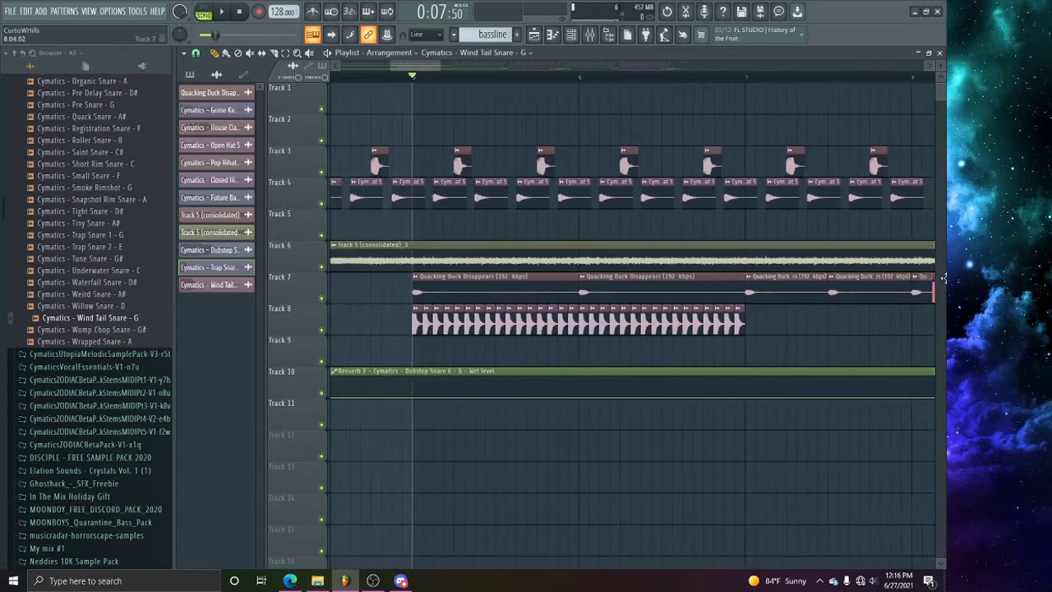
pyautogui.moveTo(708, 333)
pyautogui.mouseDown()
pyautogui.moveTo(942, 337)
pyautogui.moveTo(746, 378)
pyautogui.moveTo(737, 365)
pyautogui.moveTo(909, 356)
pyautogui.mouseUp()
pyautogui.rightClick(719, 359)
# Step: Assign the Wind Tail Snare sample to free mixer track 8 and open its first effect slot for choosing a plugin
pyautogui.doubleClick(757, 324)
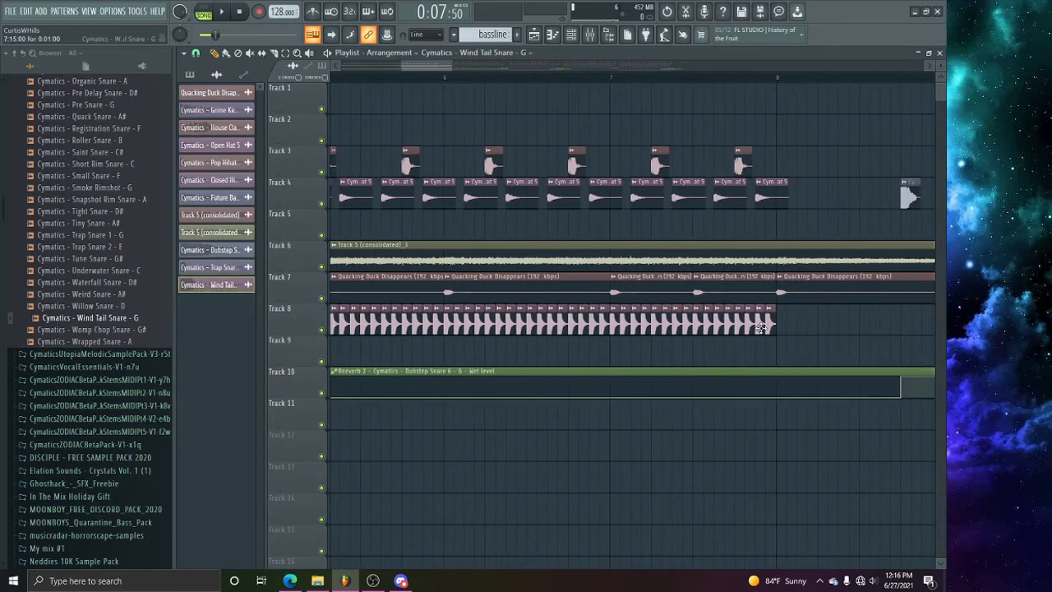
pyautogui.doubleClick(587, 234)
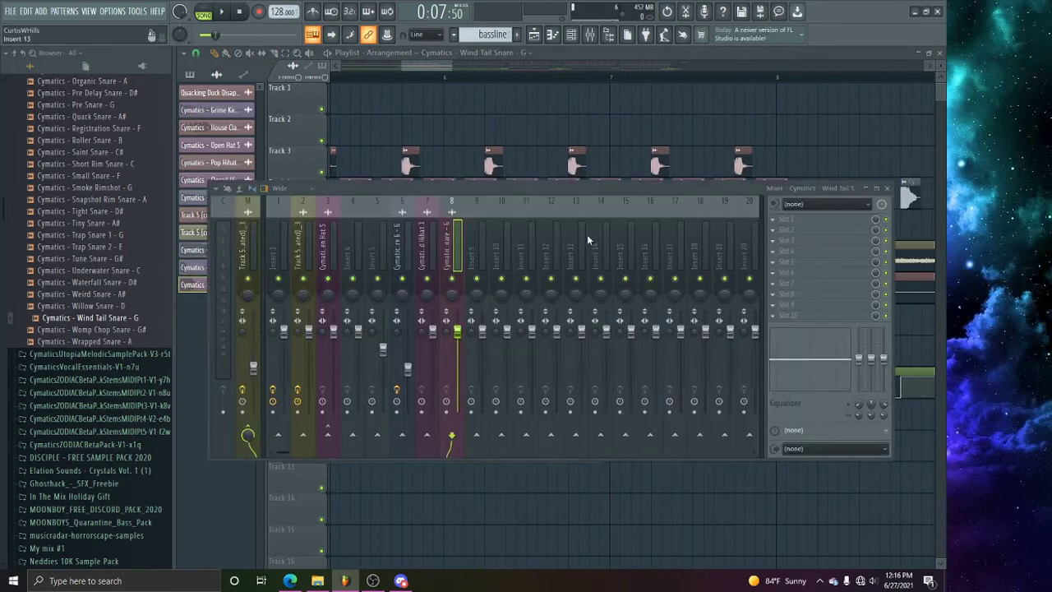
pyautogui.click(793, 218)
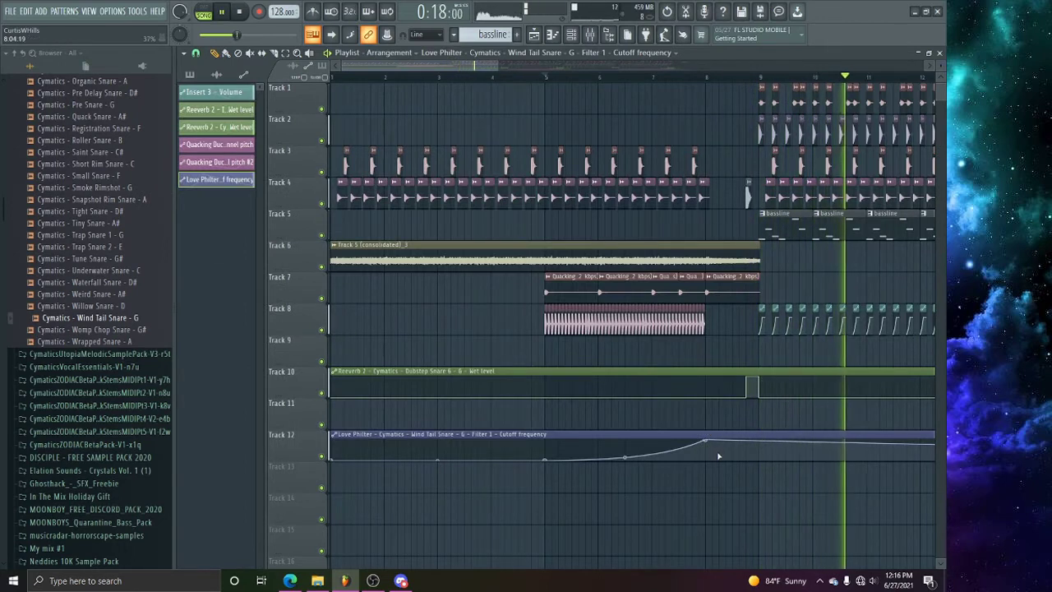
# Step: Add a point to the Love Philter cutoff automation on Track 12 at bar 8 and lower it so the curve drops to zero
pyautogui.rightClick(712, 452)
pyautogui.moveTo(711, 452); pyautogui.dragTo(712, 479)
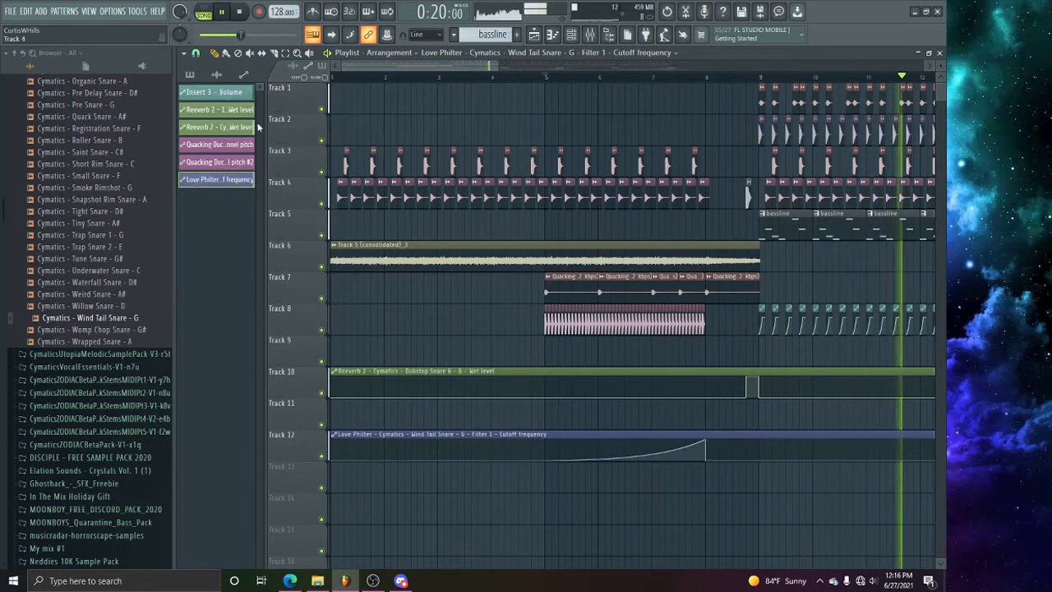
pyautogui.scroll(-1, 659, 70)
pyautogui.scroll(-3, 667, 80)
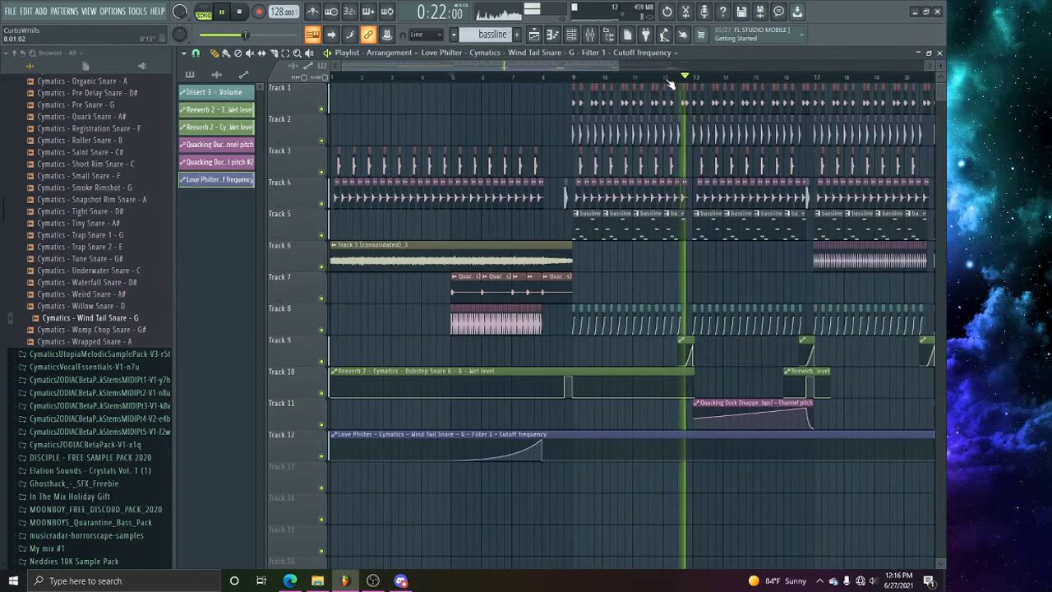
pyautogui.scroll(-1, 674, 82)
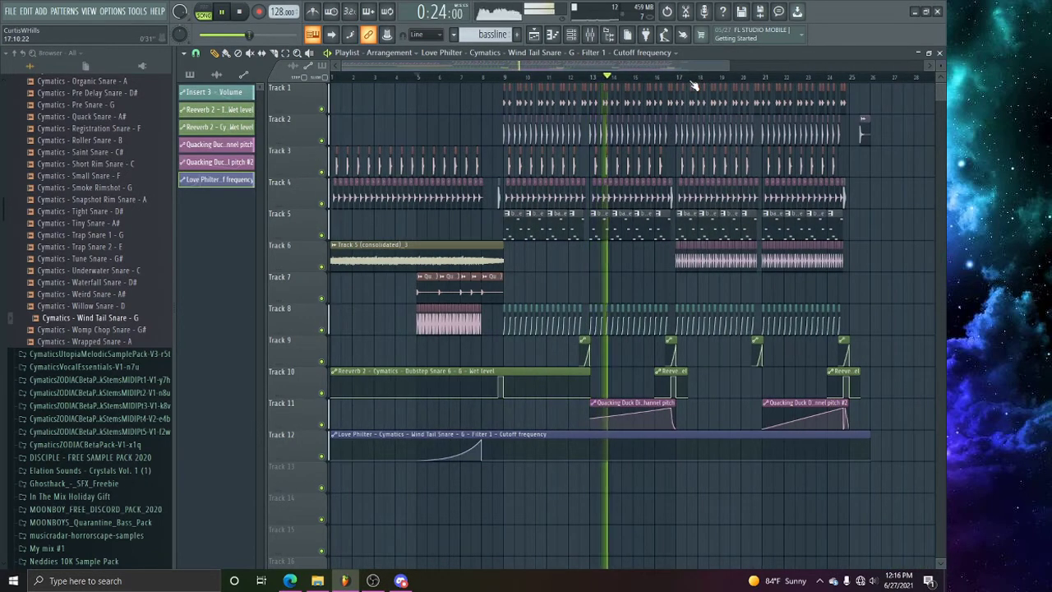
pyautogui.scroll(-1, 695, 85)
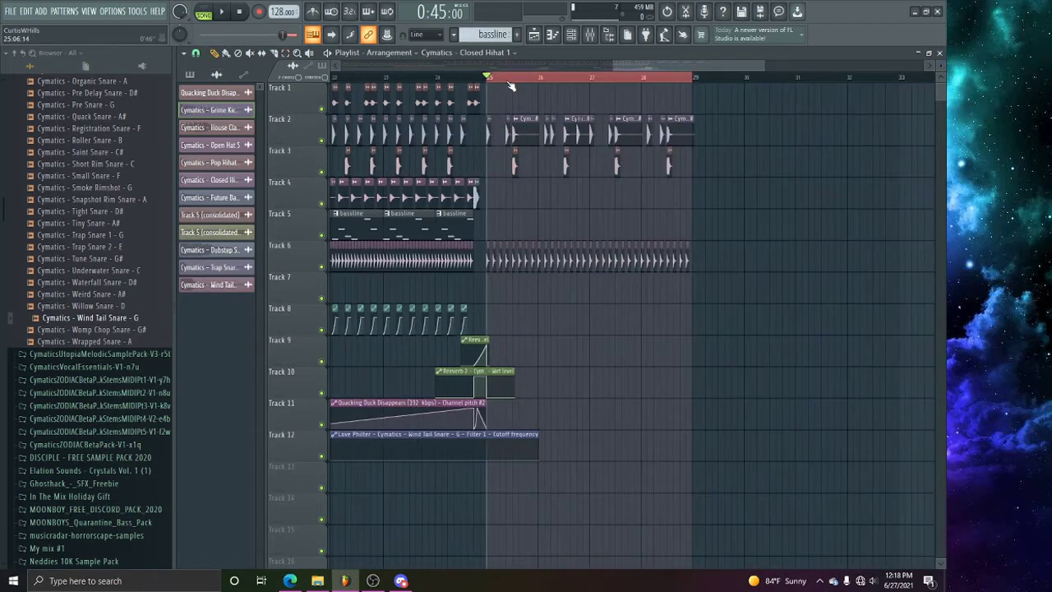
# Step: Copy the bassline clip on Track 5 to bar 25, make the copy a unique pattern and open it for editing
pyautogui.scroll(-3, 510, 85)
pyautogui.moveTo(443, 227); pyautogui.dragTo(502, 226)
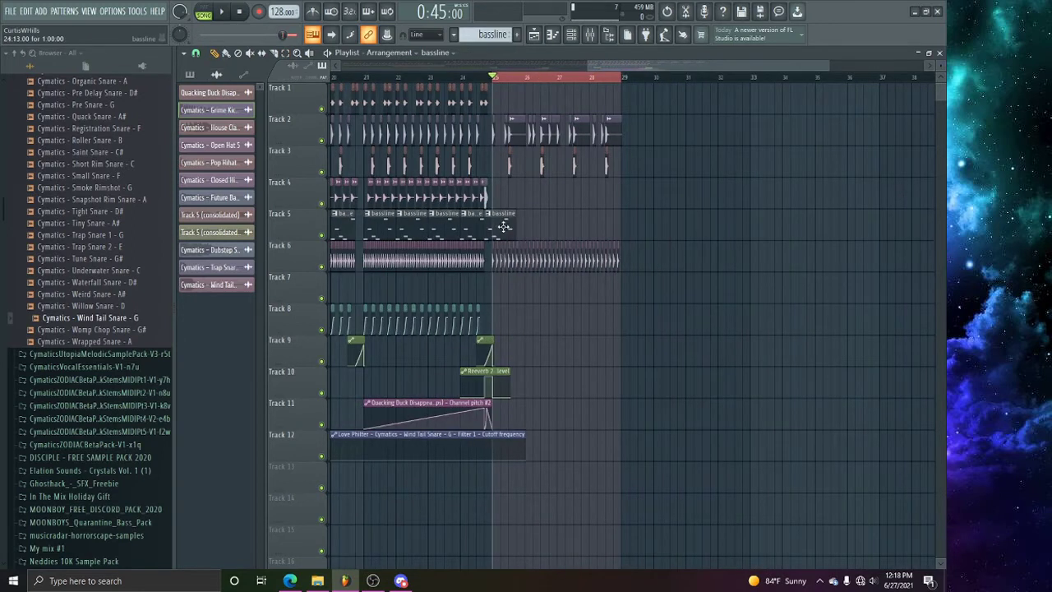
pyautogui.click(497, 214)
pyautogui.click(513, 287)
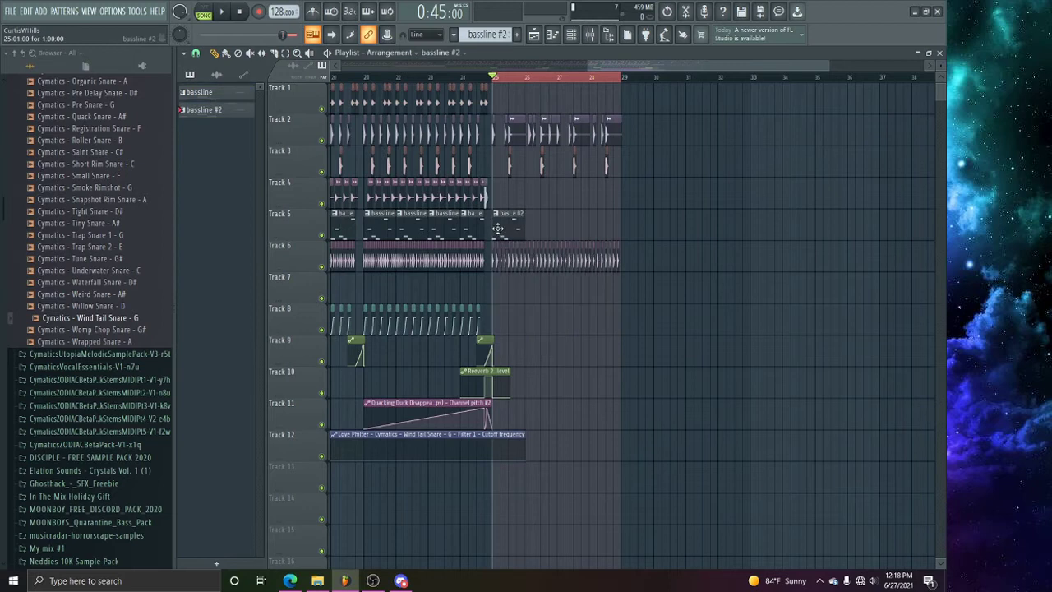
pyautogui.doubleClick(497, 232)
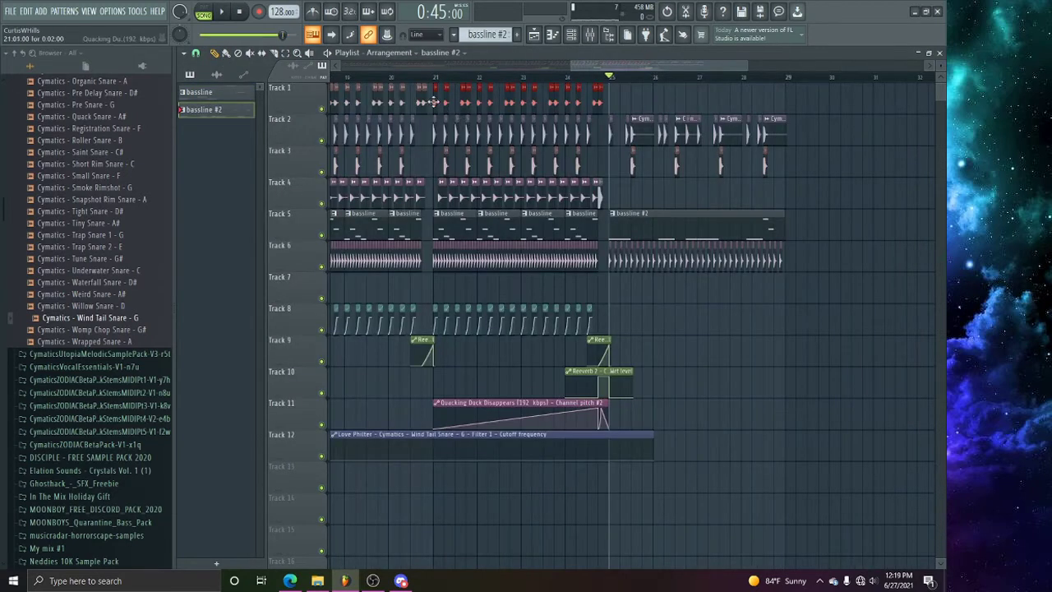
# Step: Duplicate the Track 1 quack clips from bars 21 to 24 so the copies start at bar 25
pyautogui.moveTo(434, 102); pyautogui.dragTo(605, 101)
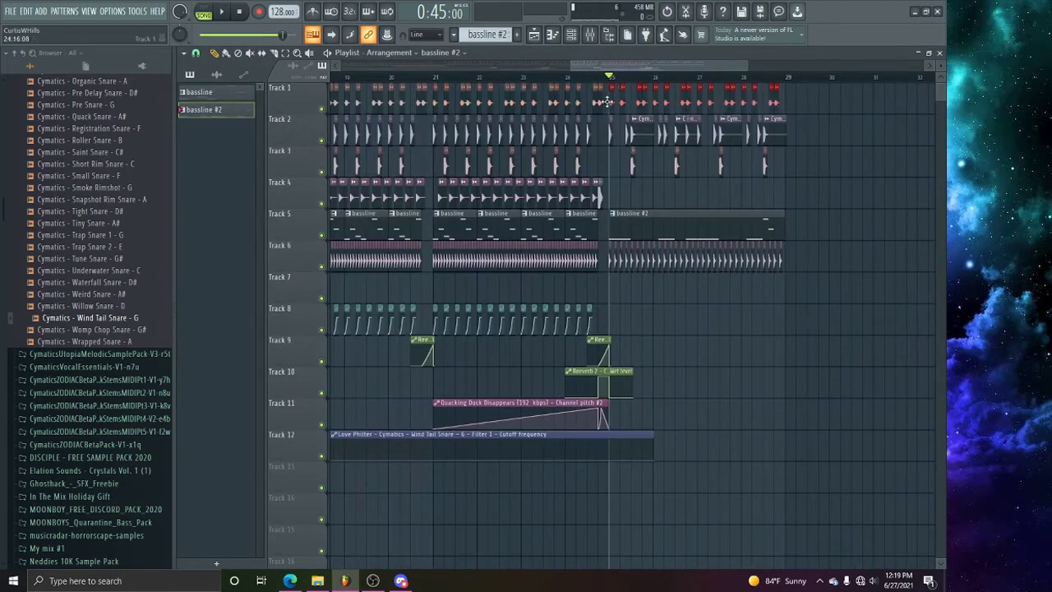
pyautogui.scroll(2, 627, 87)
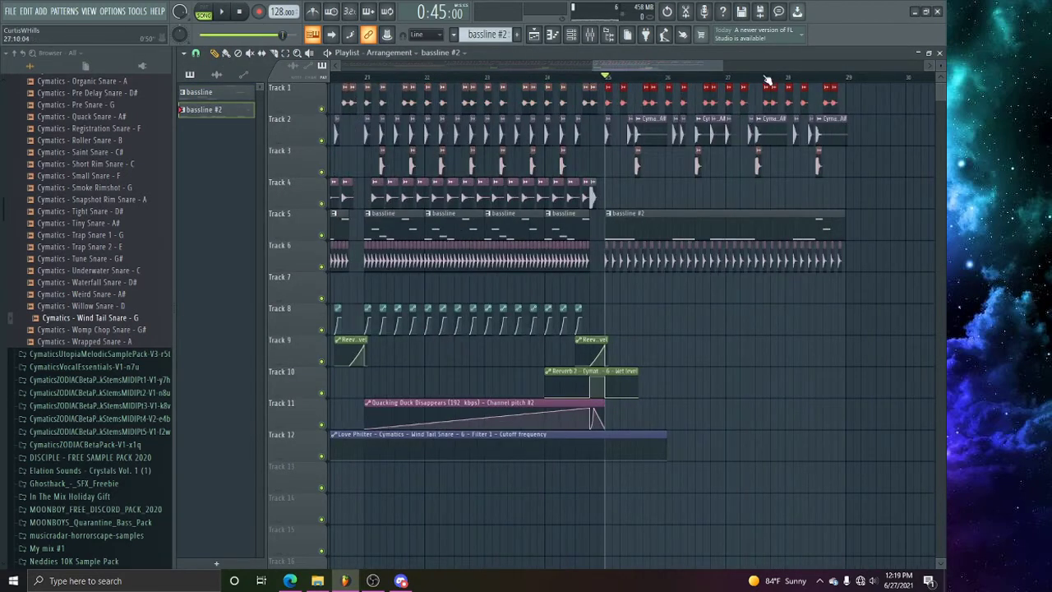
pyautogui.scroll(1, 752, 85)
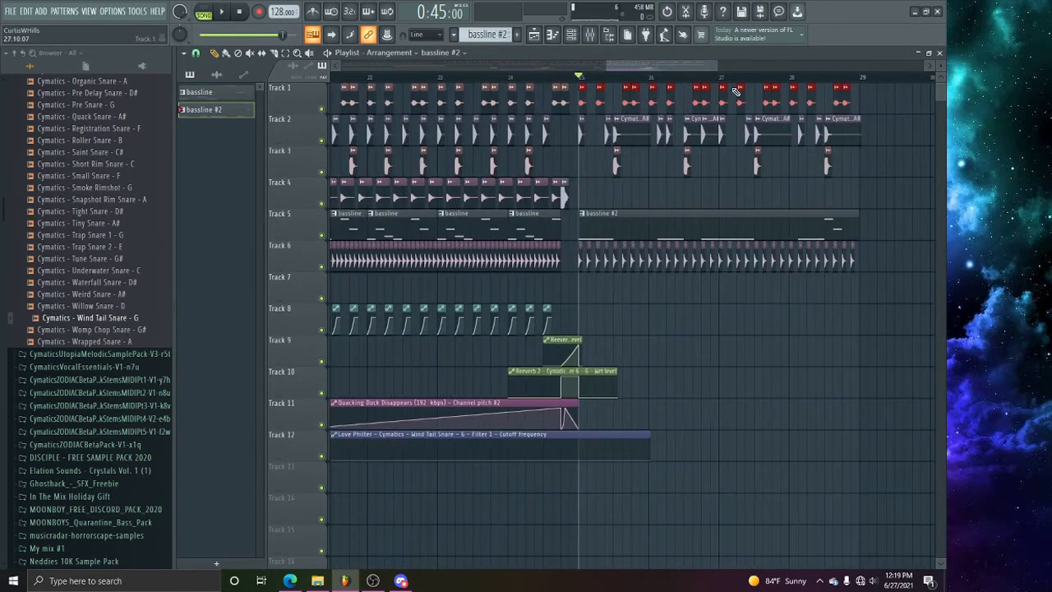
# Step: Remove the paired quack clips in the middle of bars 25 and 26 on Track 1
pyautogui.click(643, 110)
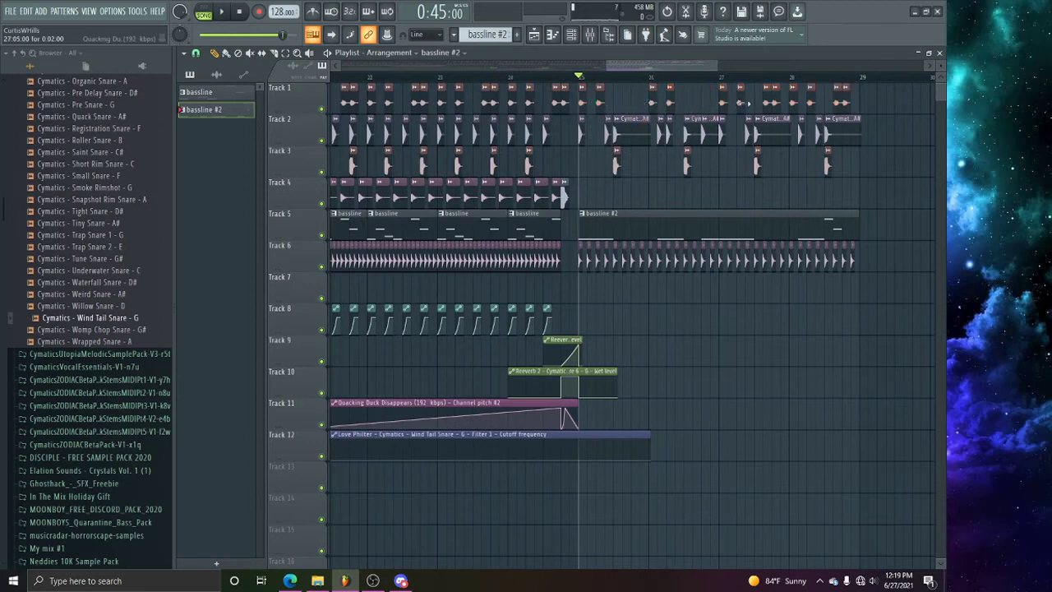
pyautogui.scroll(2, 760, 100)
pyautogui.scroll(3, 372, 85)
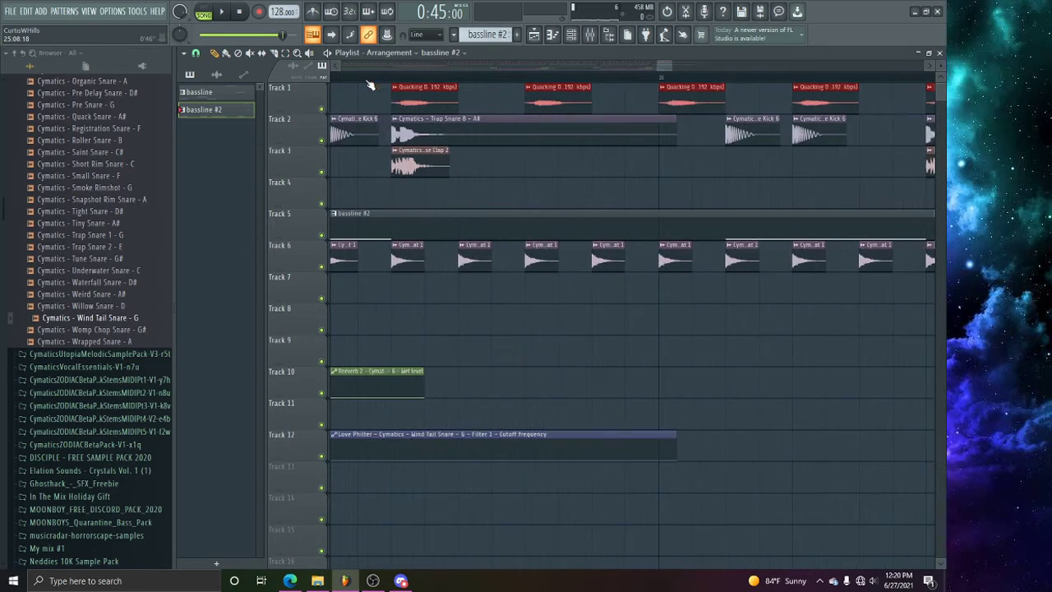
pyautogui.scroll(-4, 436, 108)
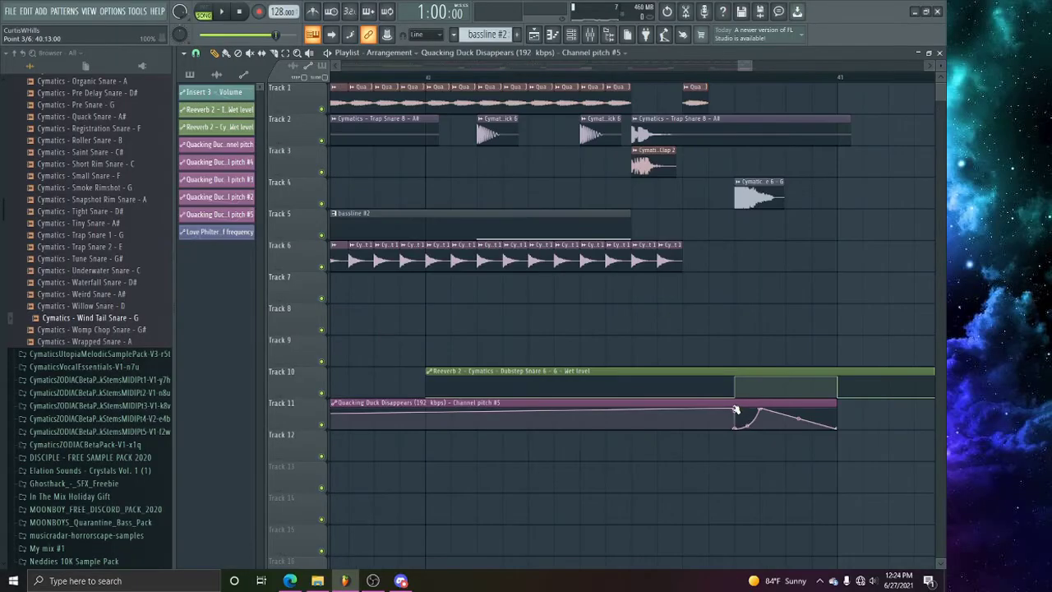
# Step: Move the bar 40 pitch automation drop on Track 11 back to the Trap Snare and its peak to the last quack, then play
pyautogui.moveTo(735, 408); pyautogui.dragTo(635, 410)
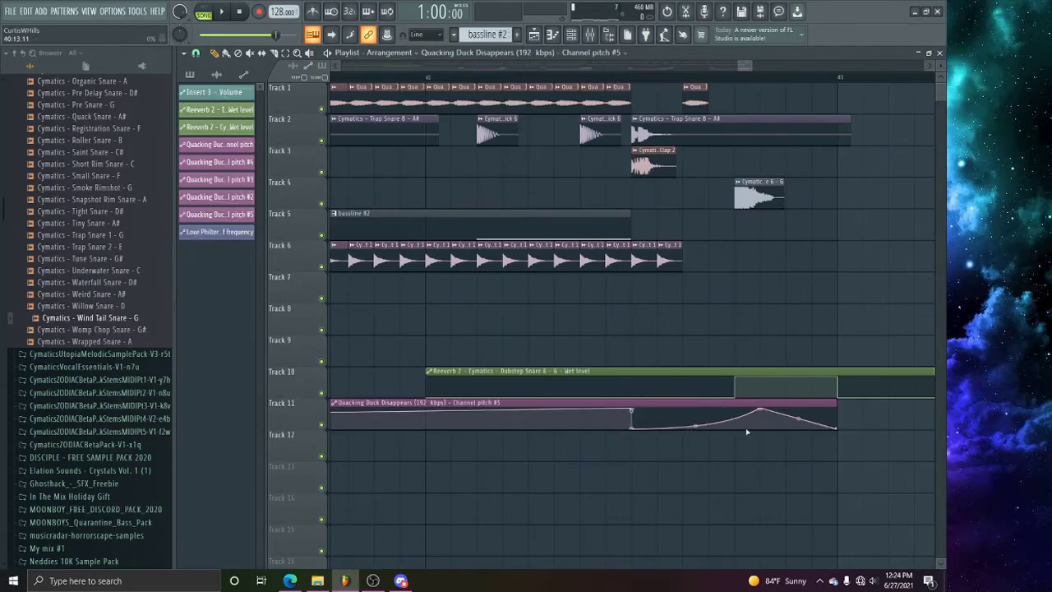
pyautogui.moveTo(761, 412); pyautogui.dragTo(681, 406)
pyautogui.press('space')
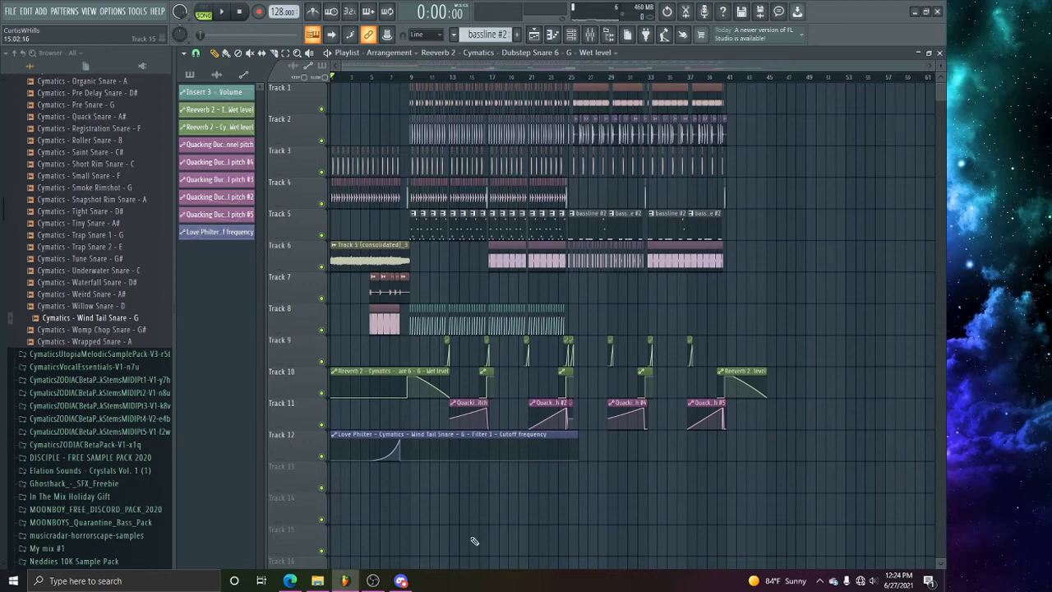
# Step: Save the project under the new file name "duck song part 2"
pyautogui.hotkey('ctrl', 'shift', 's')
pyautogui.write('duck ')
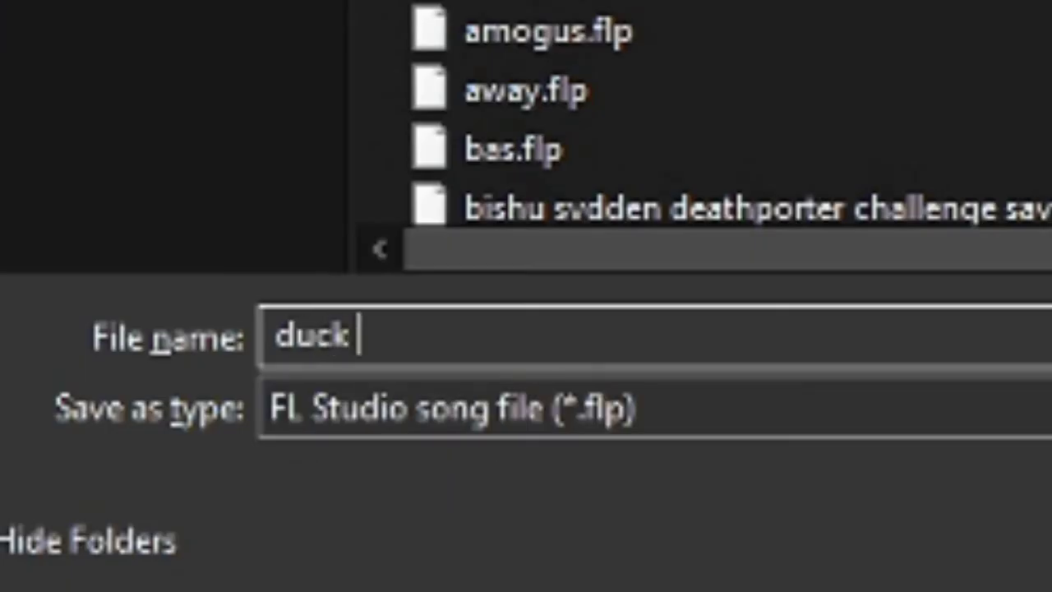
pyautogui.write('song part 2')
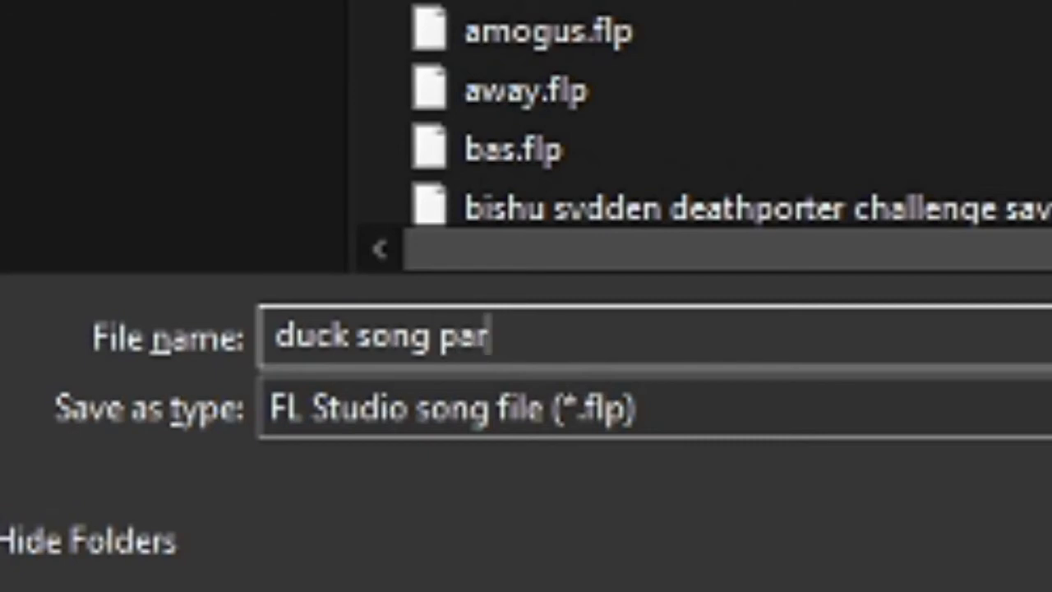
pyautogui.press('Return')
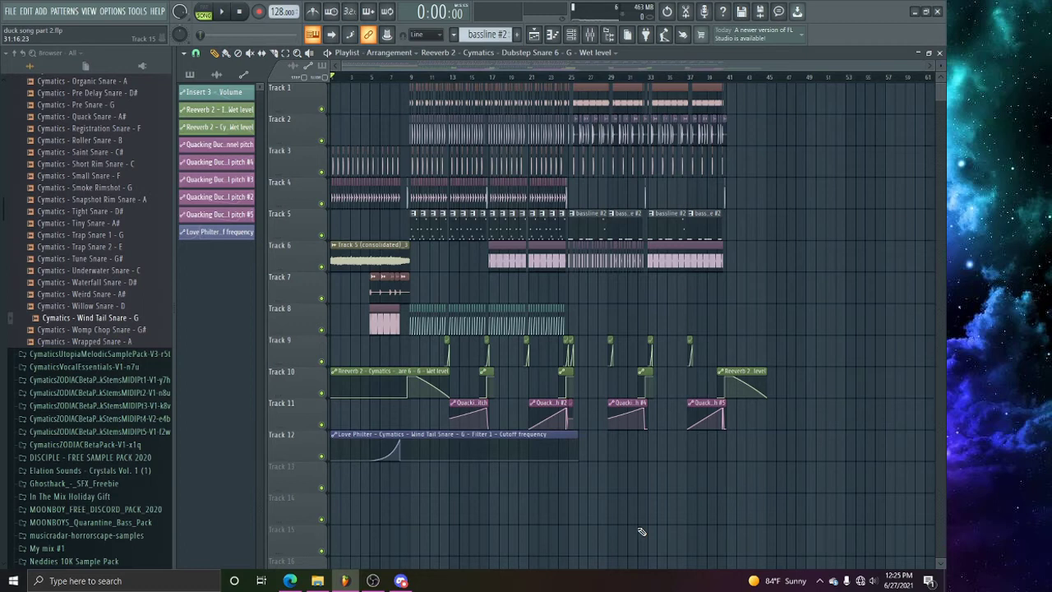
# Step: Play the arrangement from the beginning and again from bar 34, and save the project
pyautogui.press('space')
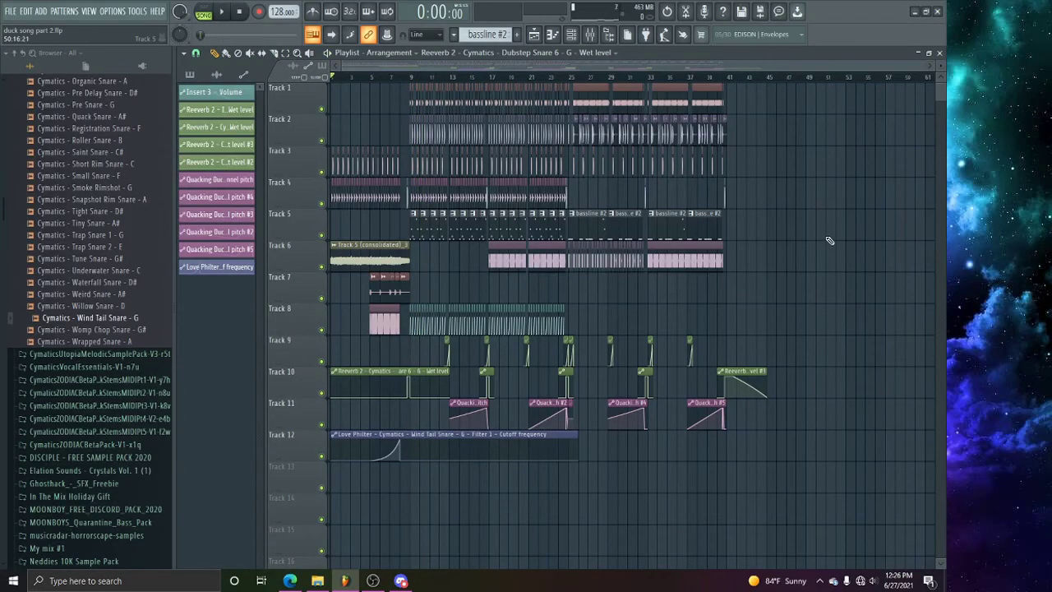
pyautogui.press('space')
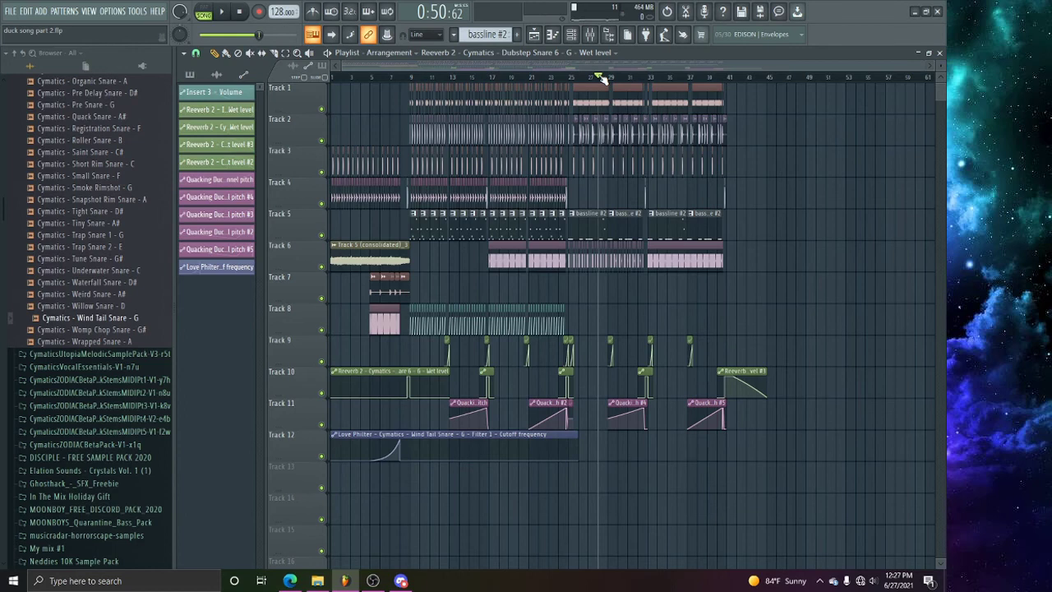
pyautogui.scroll(3, 674, 75)
pyautogui.click(662, 77)
pyautogui.scroll(-4, 665, 78)
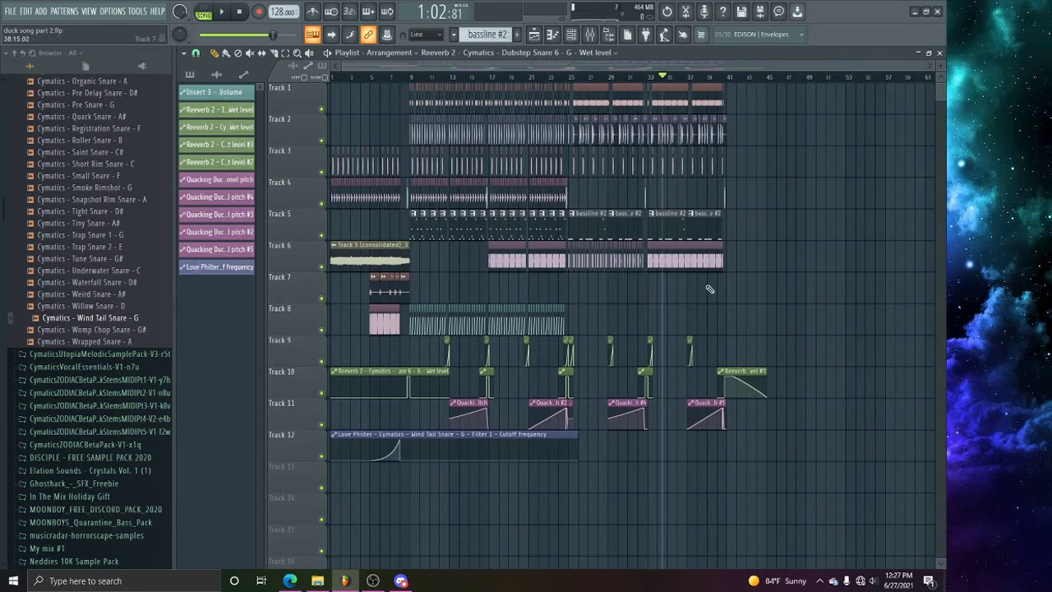
pyautogui.press('space')
pyautogui.hotkey('ctrl', 's')
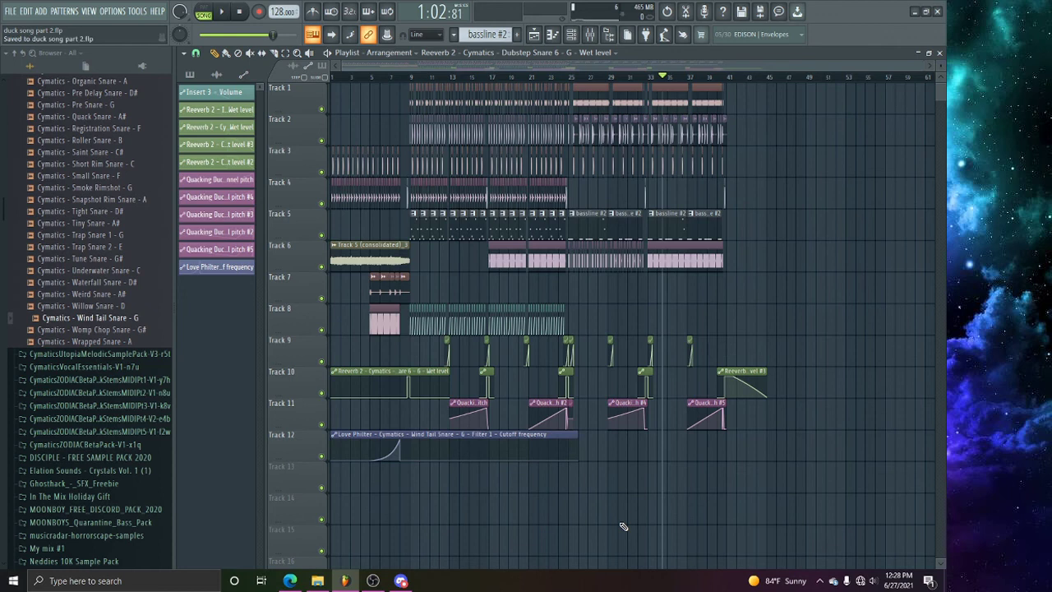